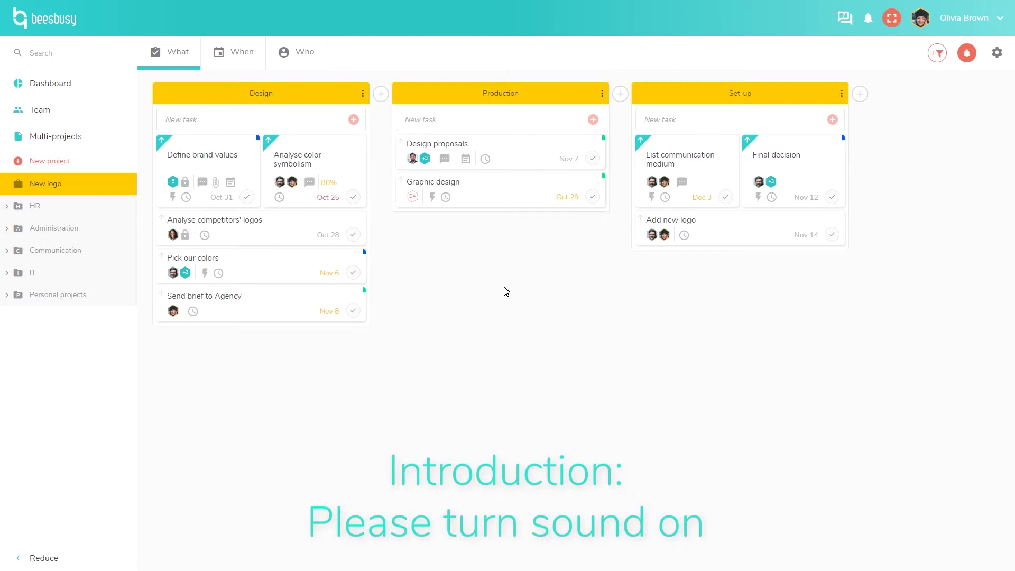
- Start a new project from the sidebar and mark it as a professional project
click(83, 161)
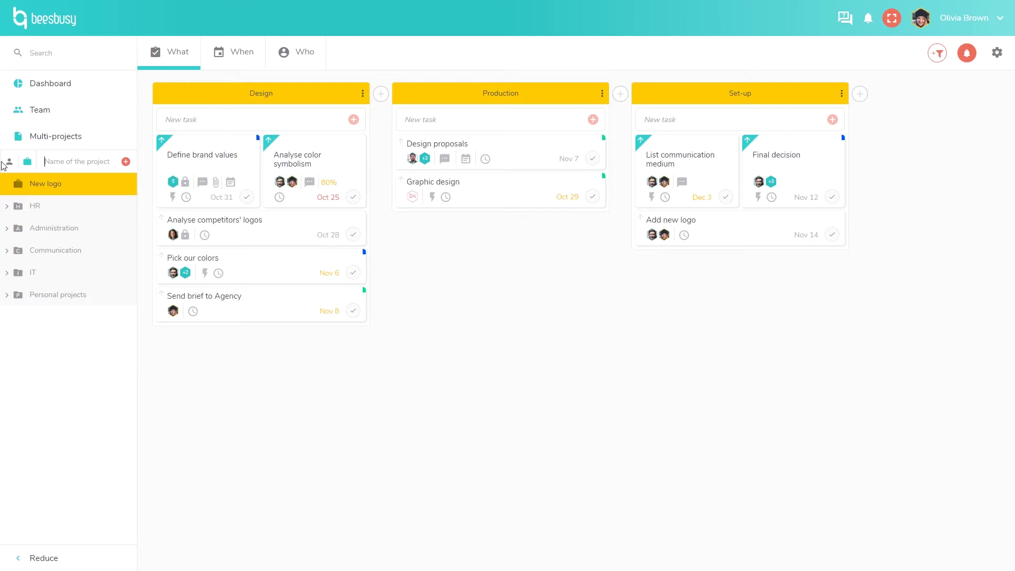
click(26, 168)
- Add a 'test' task to Production, move it into Design, and mark it completed
click(506, 117)
text(test)
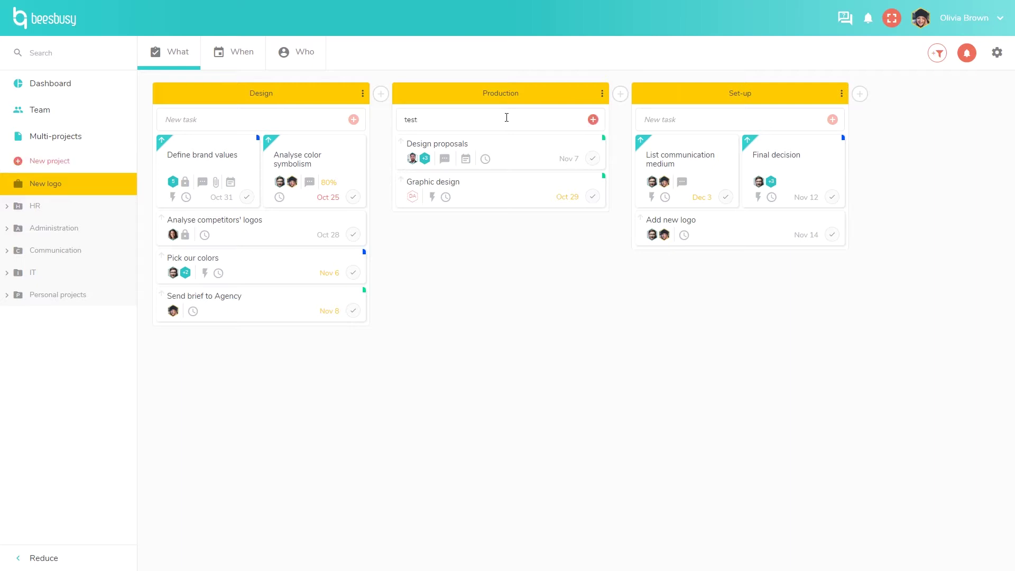
key(Return)
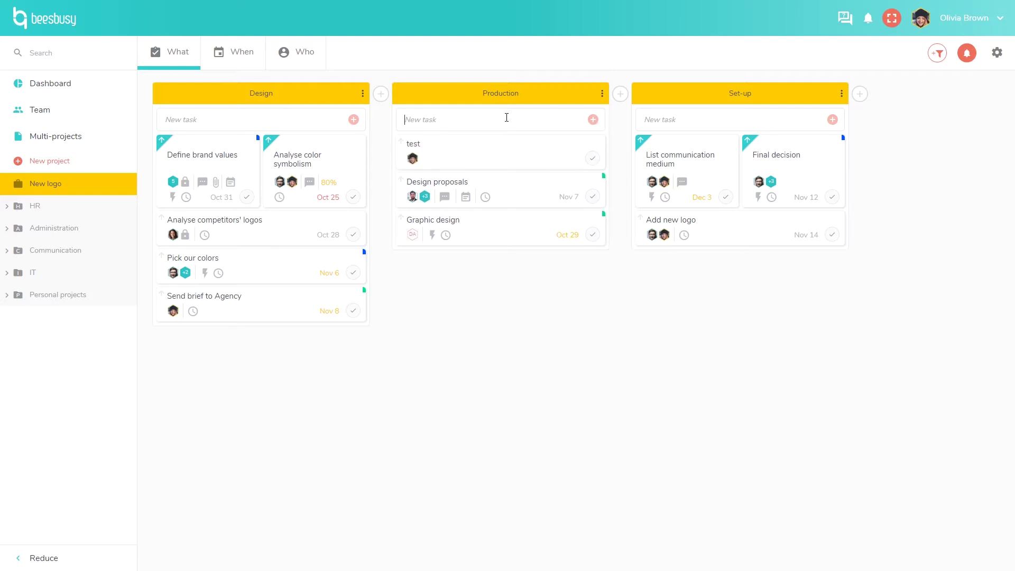
drag(509, 152, 295, 346)
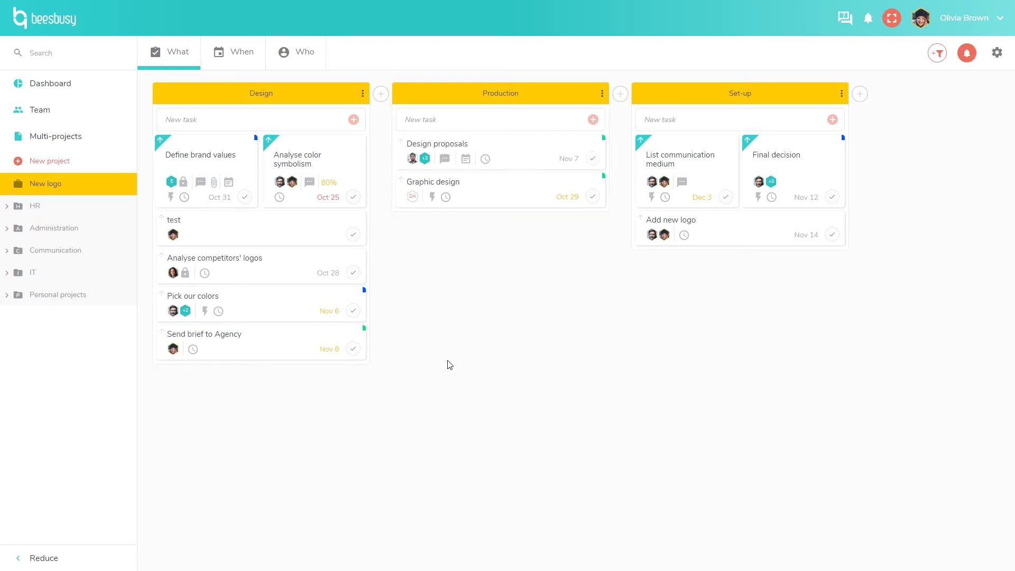
click(352, 234)
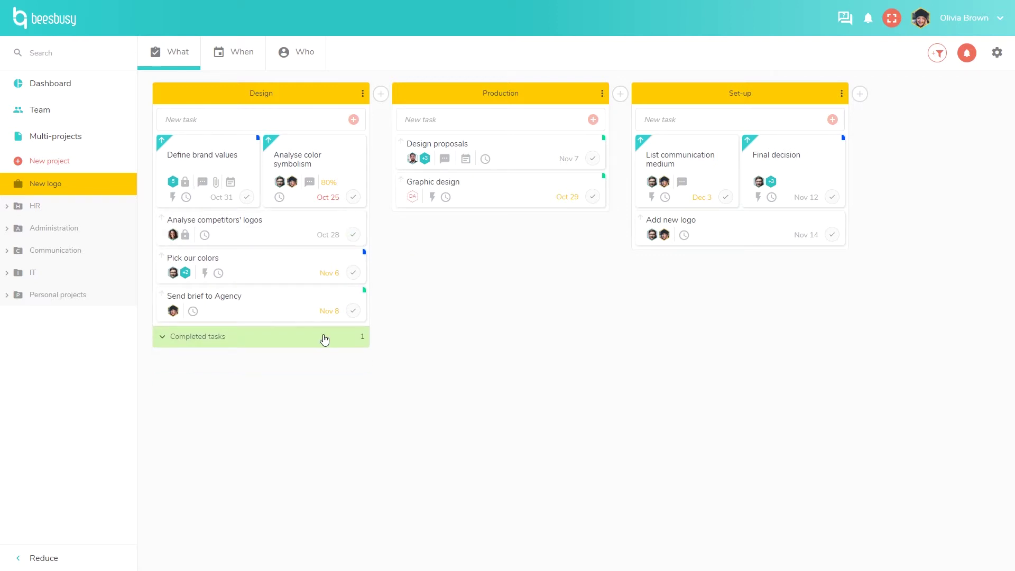
- Open the Define brand values task and expand its attachments to show Template.pdf
click(222, 162)
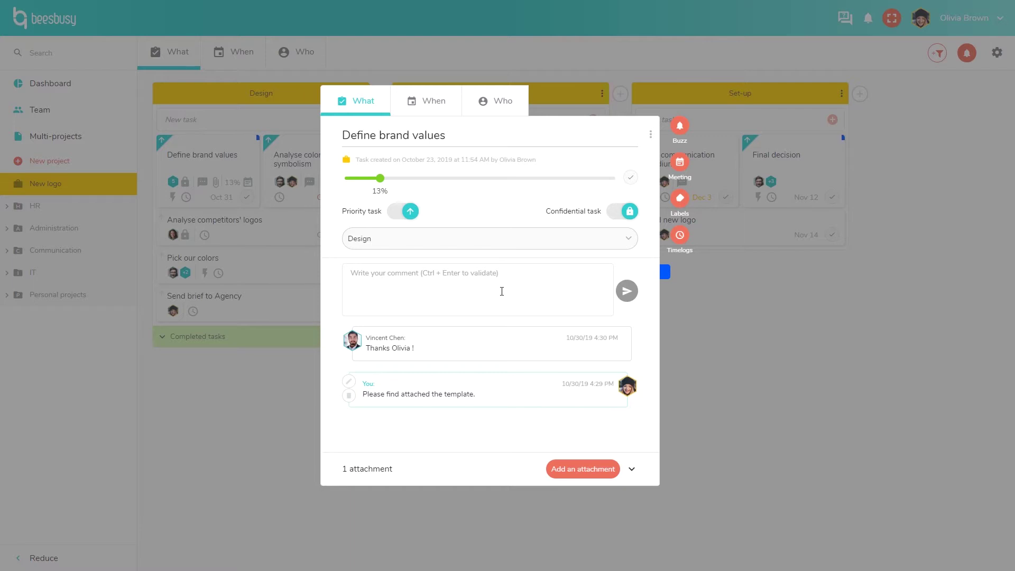
click(632, 469)
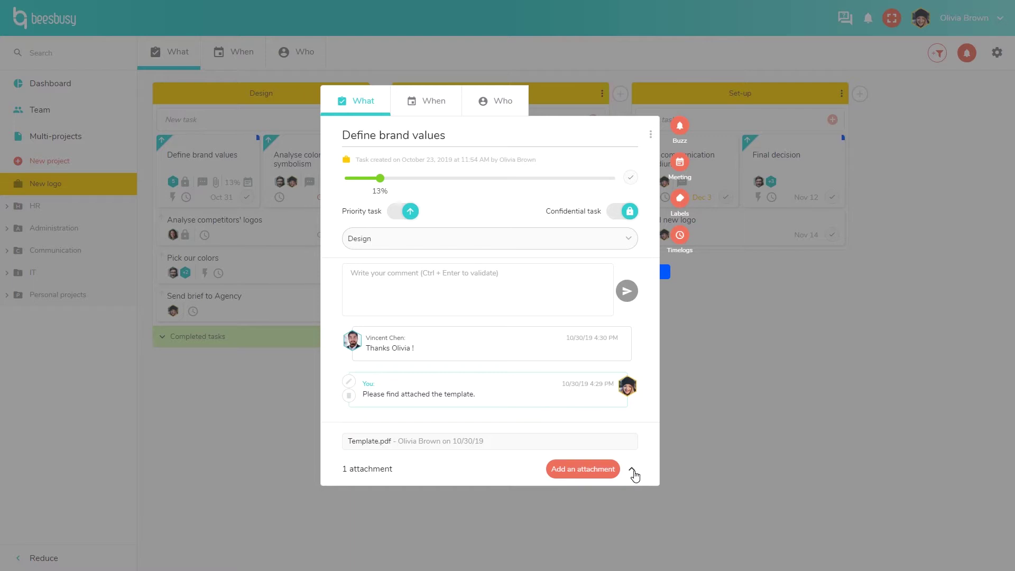
- View the task's schedule (10/31/2019 to 11/5/2019, 27 hours), leaving the reminder unset
click(421, 103)
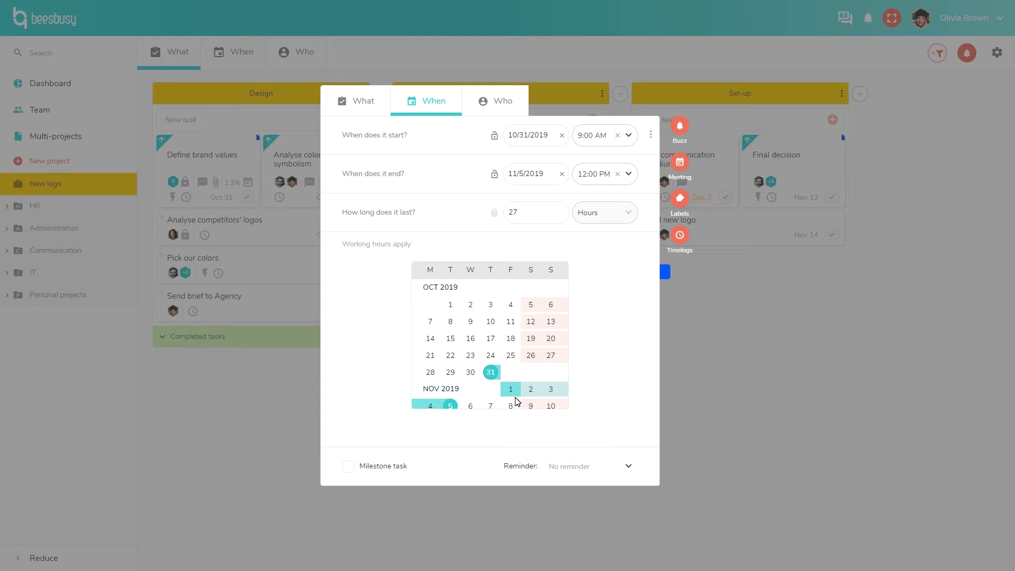
click(630, 472)
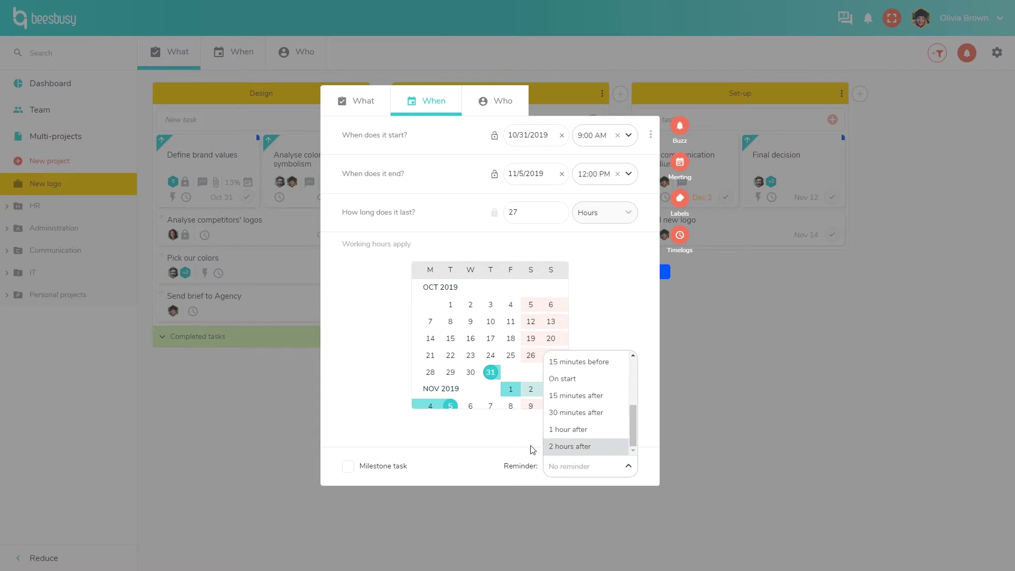
click(419, 465)
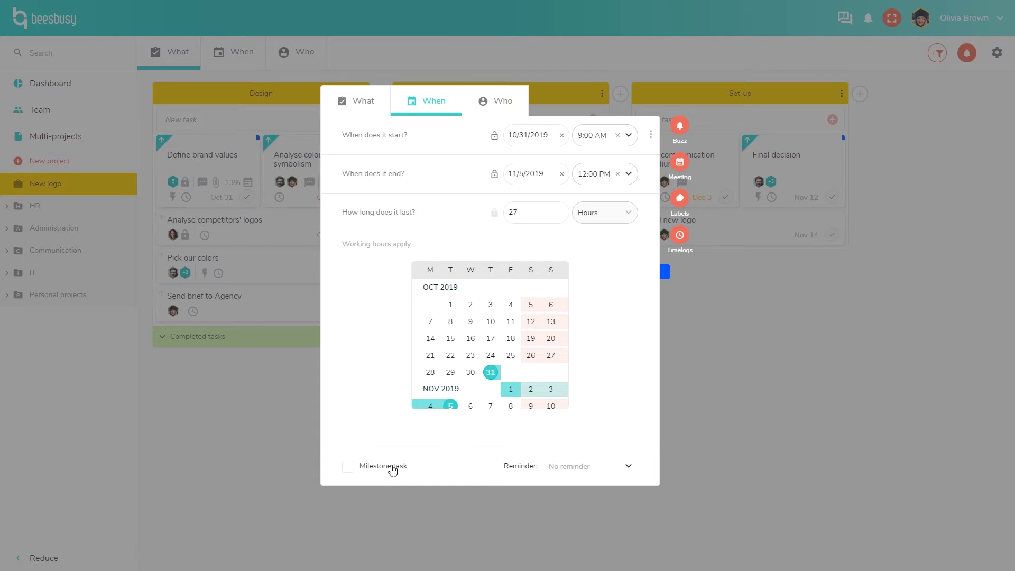
- List the task's members and show the first one's timelog: 20 h initial, 10 h achieved, 50%
click(506, 110)
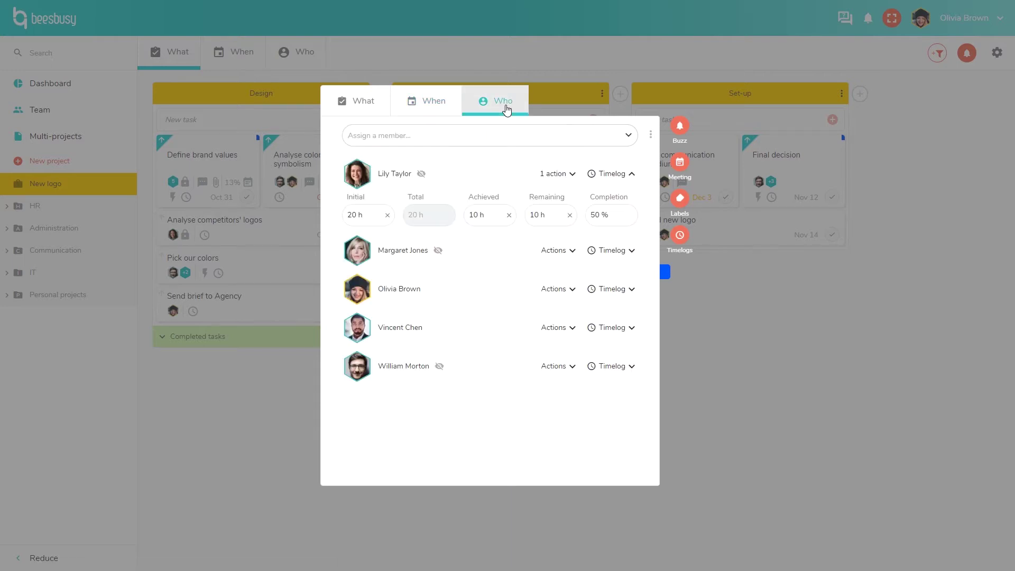
click(559, 179)
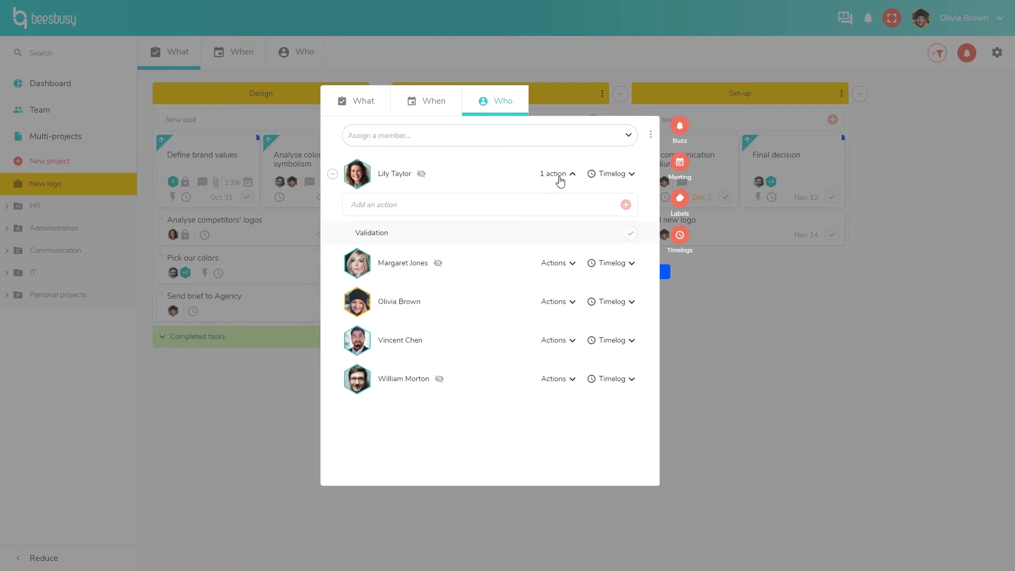
click(605, 179)
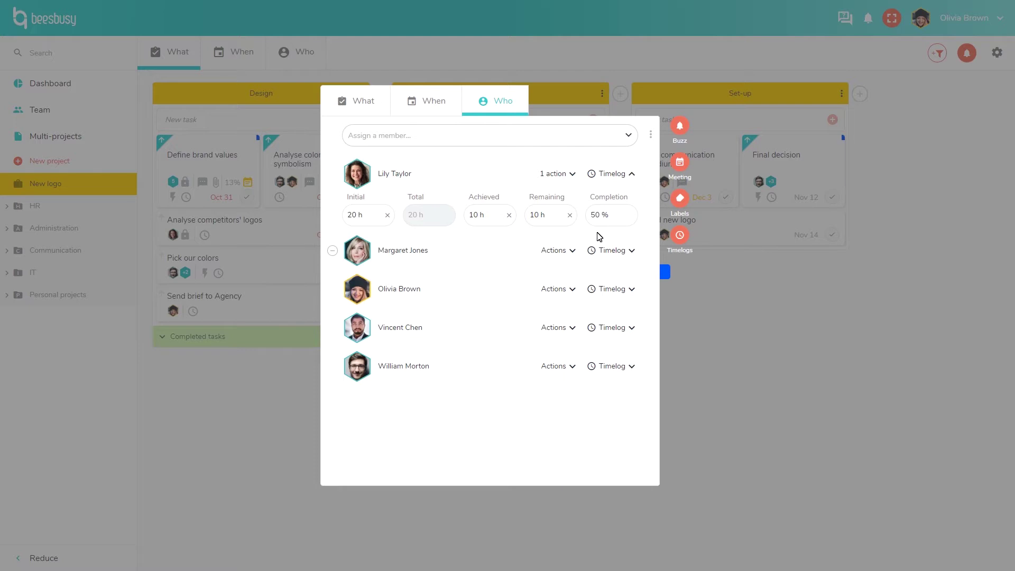
- Send a Buzz noting 'Task updated', swapping one recipient member for another
click(680, 125)
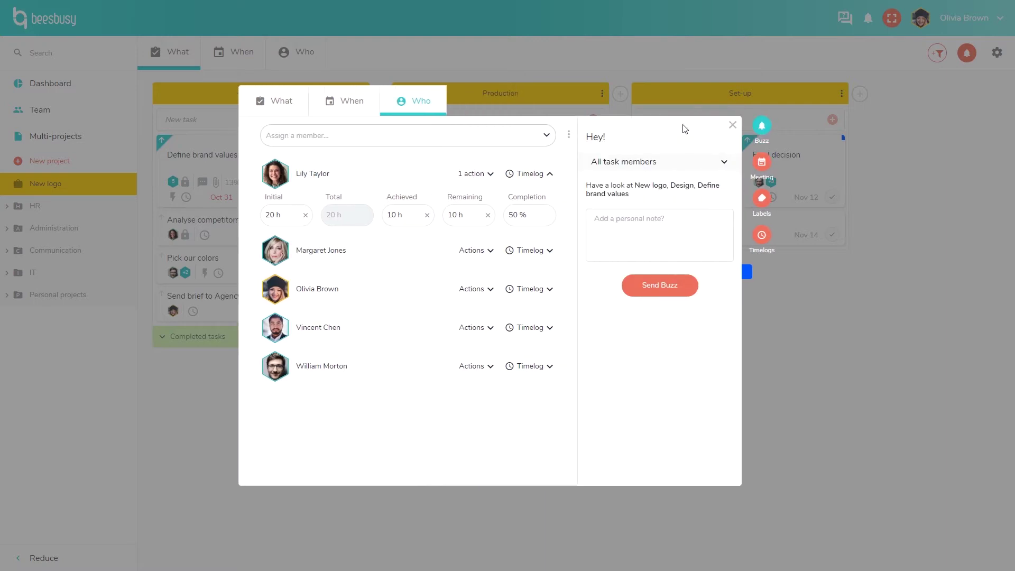
click(708, 164)
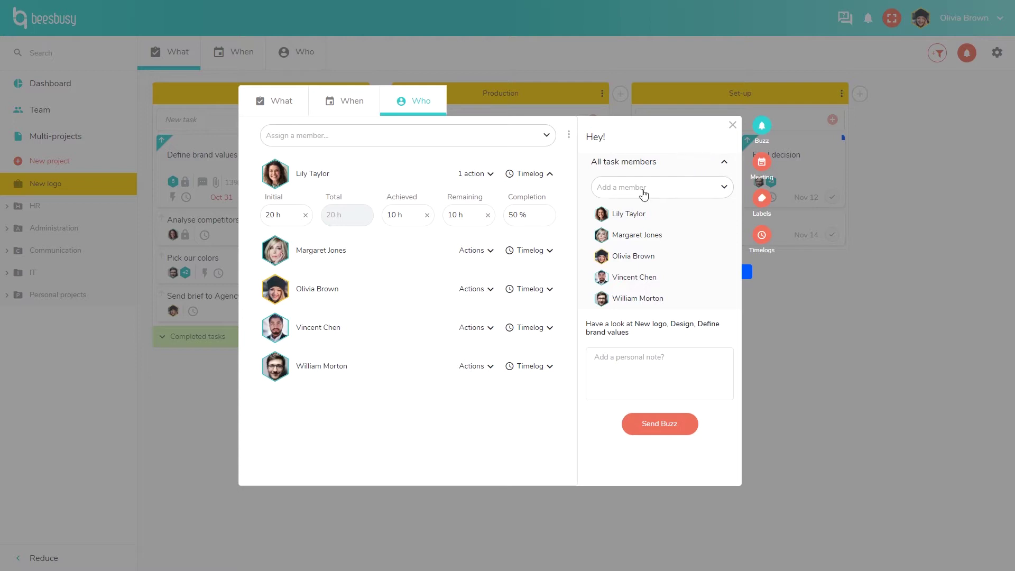
click(586, 214)
click(616, 195)
click(627, 234)
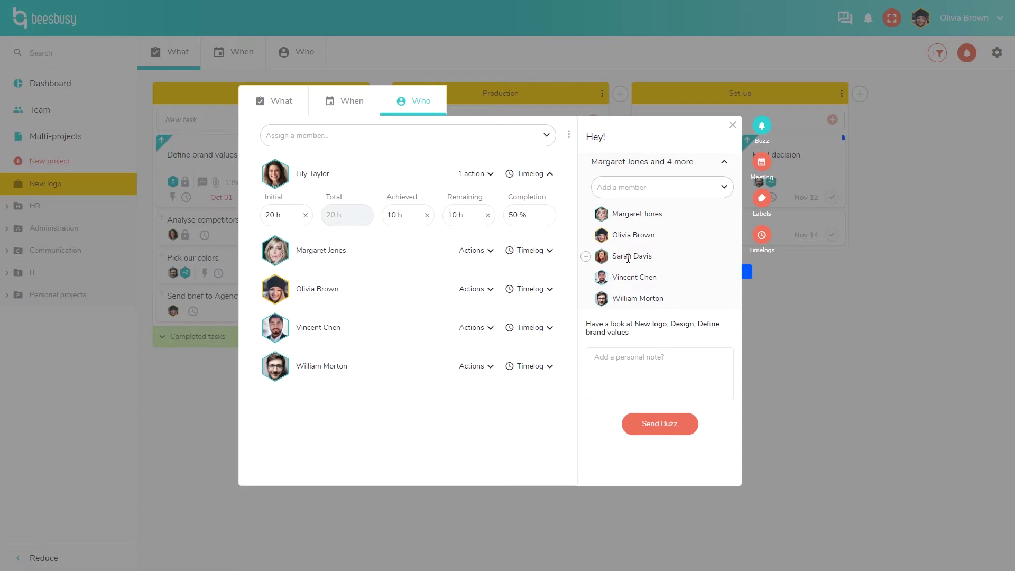
click(629, 391)
text(Task updated)
click(649, 432)
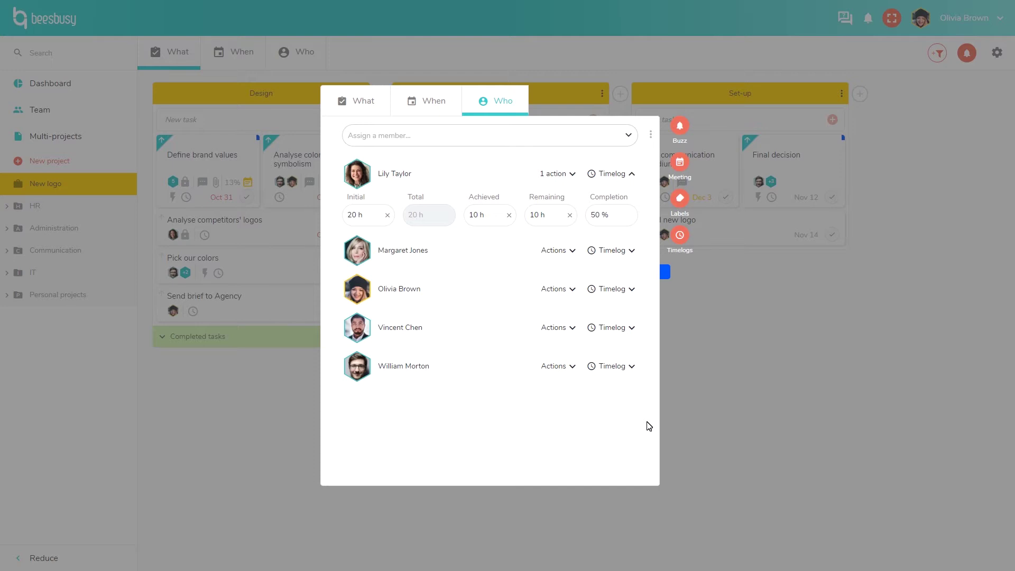
- Show the task's Group meeting in Meeting room 5 with its invited members listed
click(680, 162)
click(685, 162)
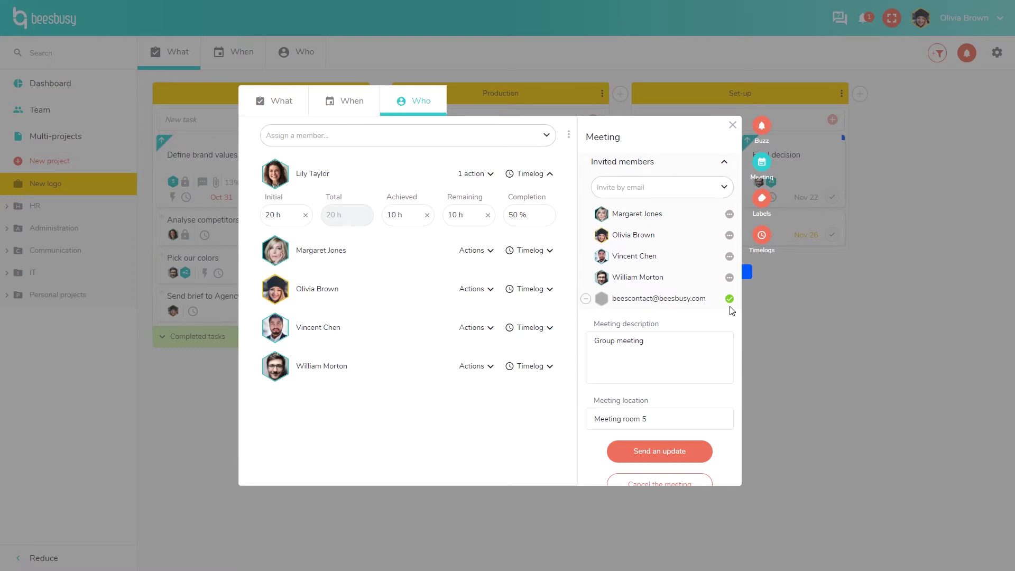
- Review the task's labels and timelogs, then close the details to return to the New logo board
click(761, 200)
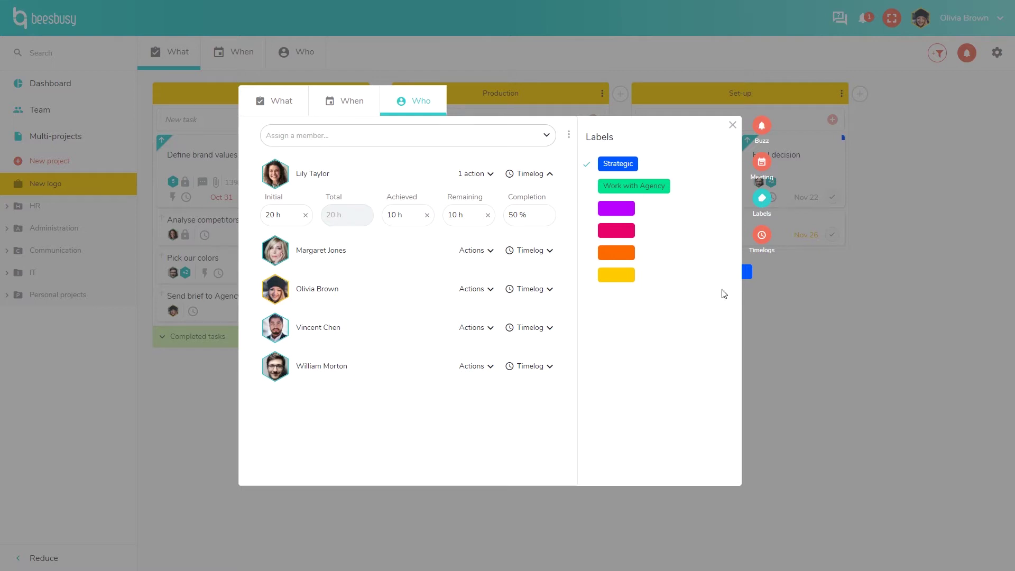
click(763, 239)
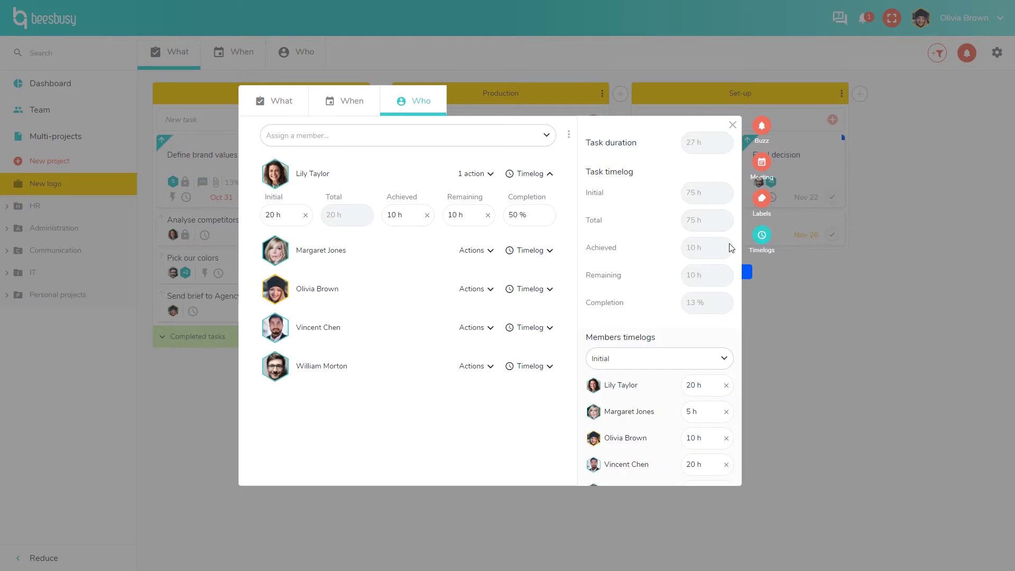
click(800, 372)
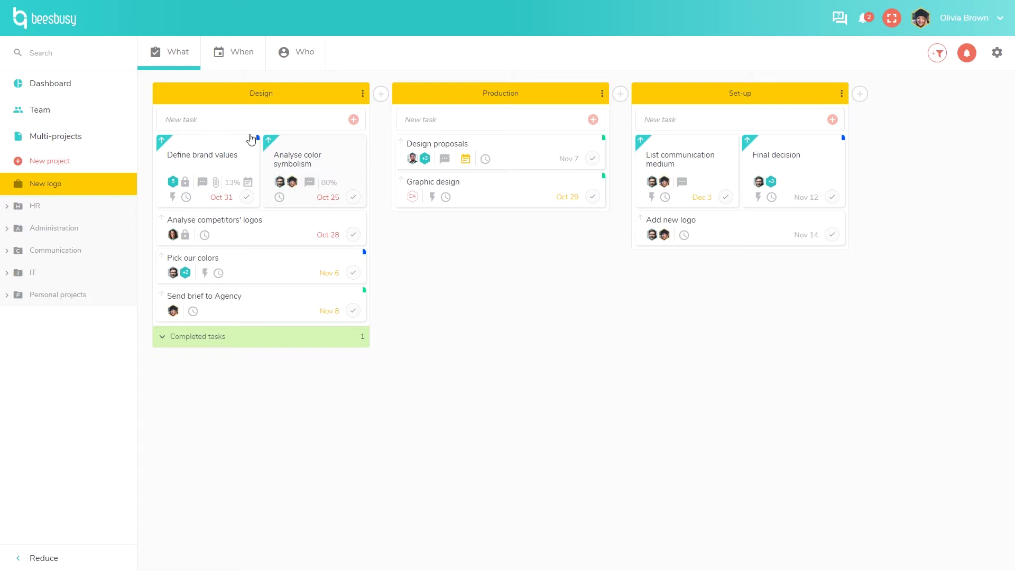
- Flag Analyse competitors' logos as a priority task at the top of Design
click(162, 222)
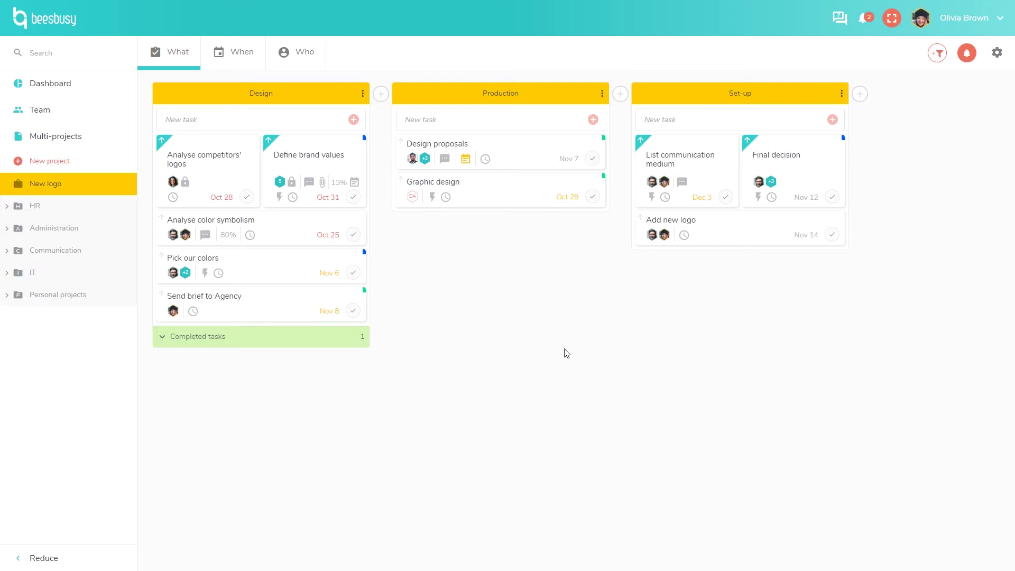
- In the Gantt view, move Analyse competitors' logos to 11/7 and extend Analyse color symbolism to 11/12
click(242, 67)
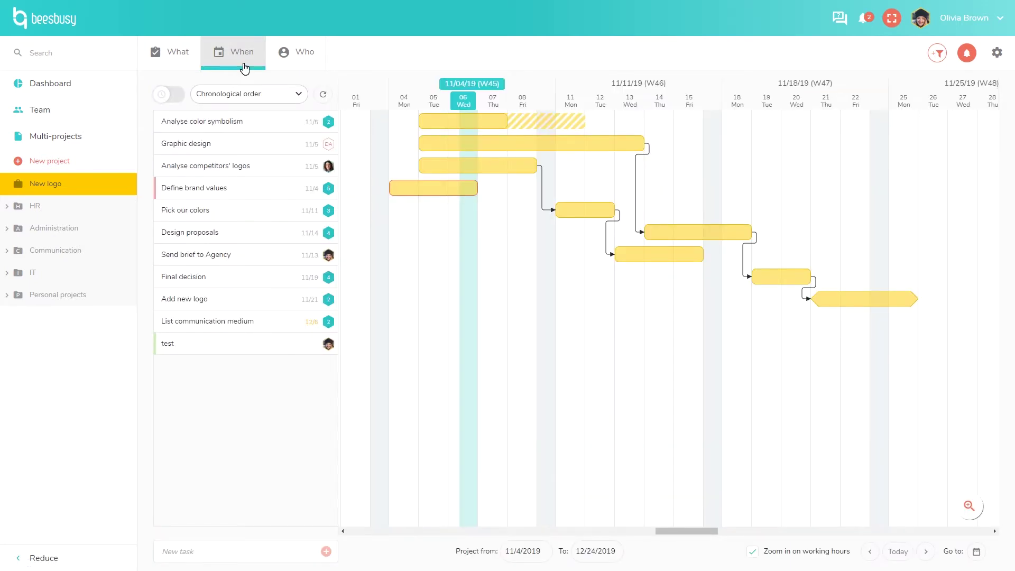
mouse_move(429, 186)
mouse_down()
mouse_move(475, 195)
mouse_move(414, 183)
mouse_up()
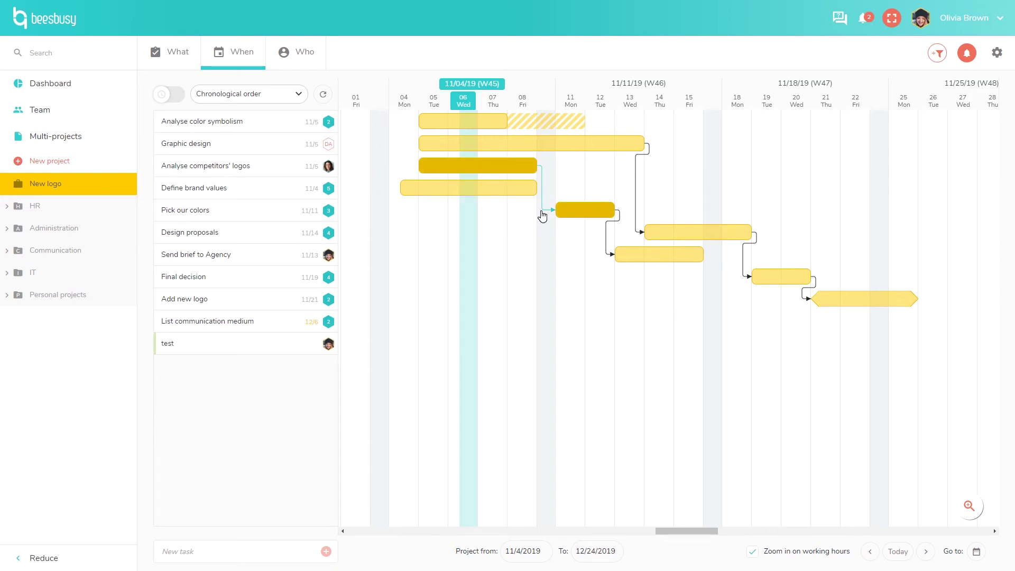
drag(535, 168, 594, 189)
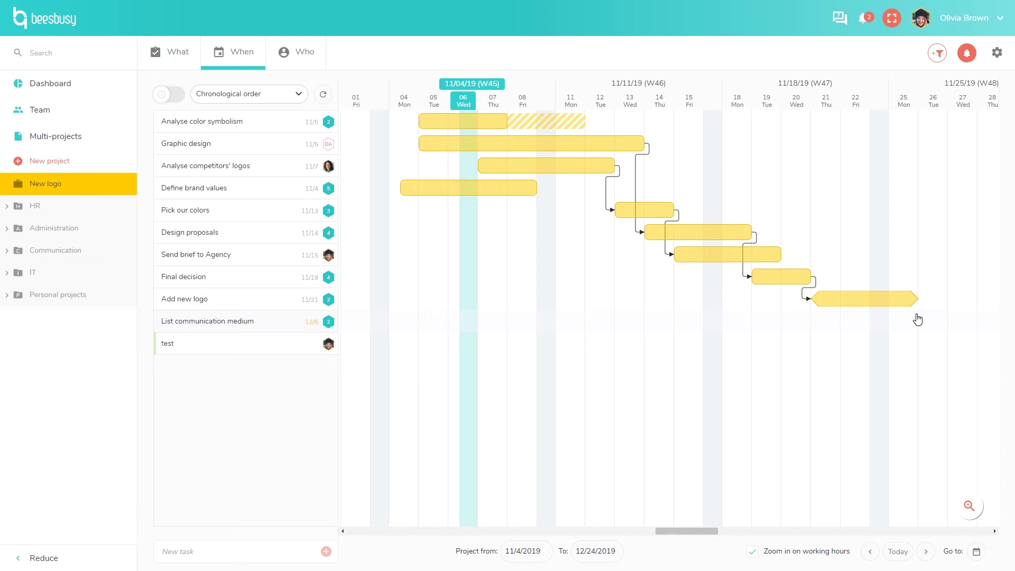
drag(811, 277, 829, 275)
drag(508, 121, 578, 208)
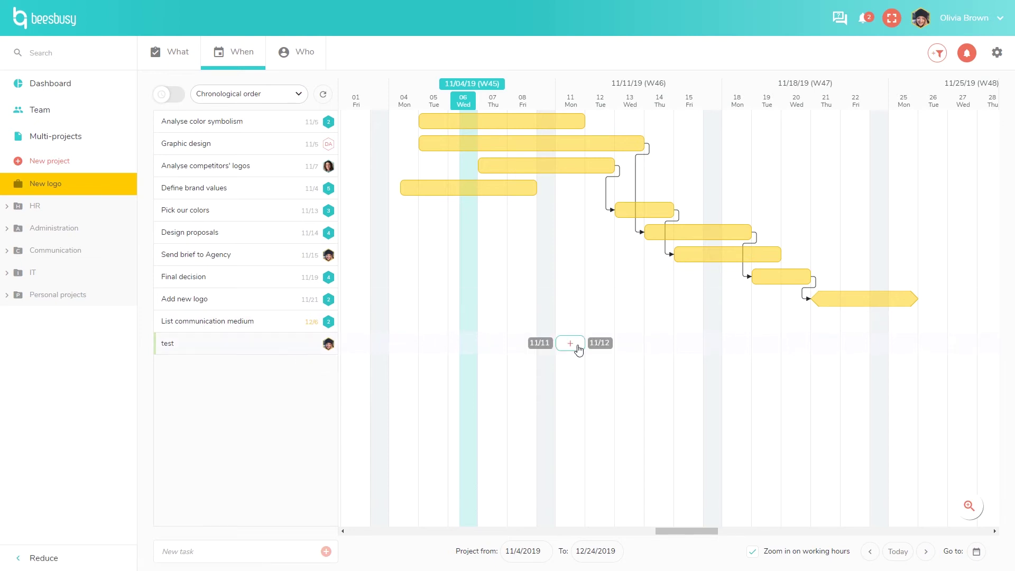
- Schedule the test task on the Gantt chart from 11/11 to 11/15
drag(578, 349, 681, 344)
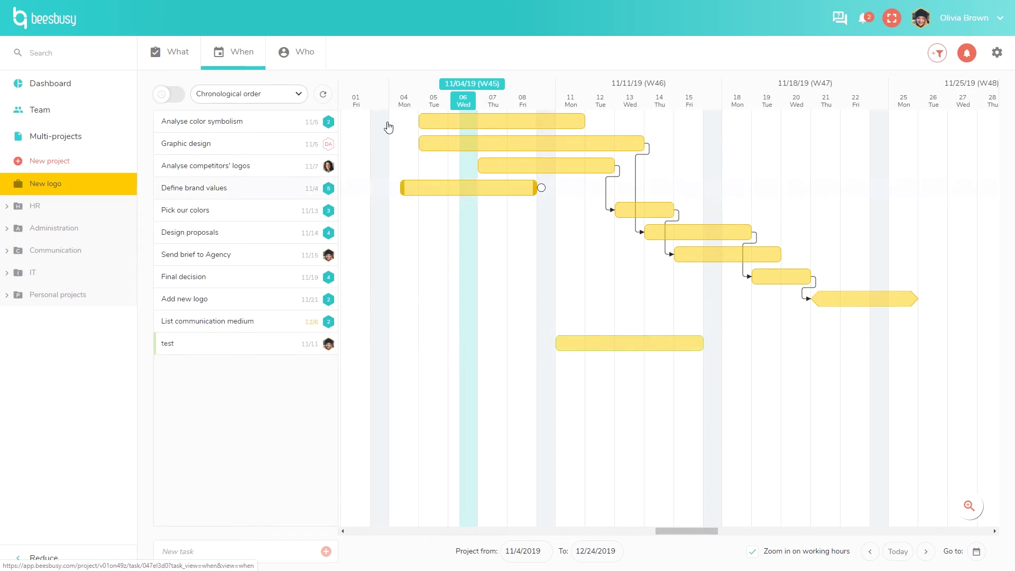
- Switch task ordering to Custom order and move 'test' between Analyse color symbolism and Graphic design
click(288, 97)
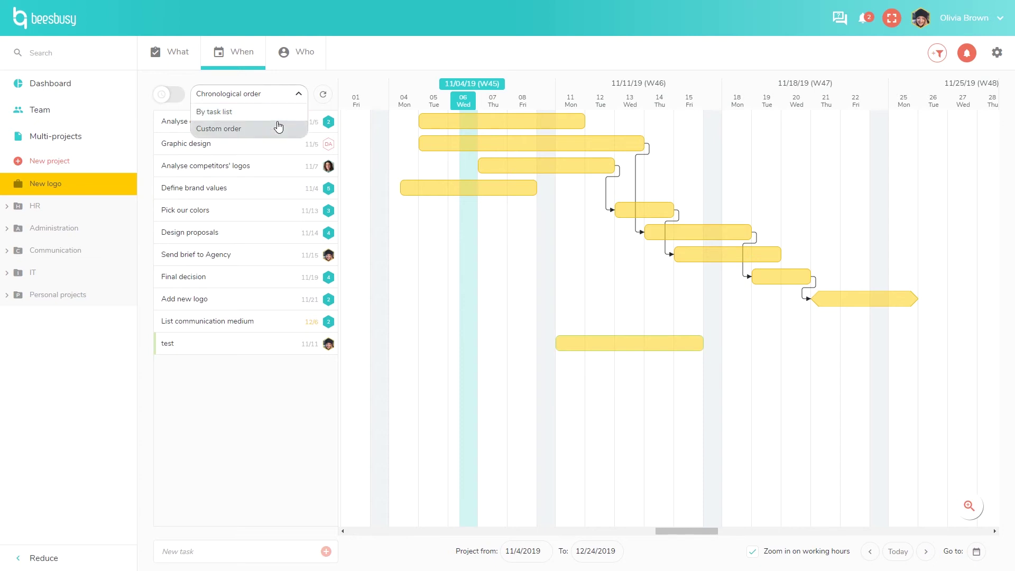
click(277, 115)
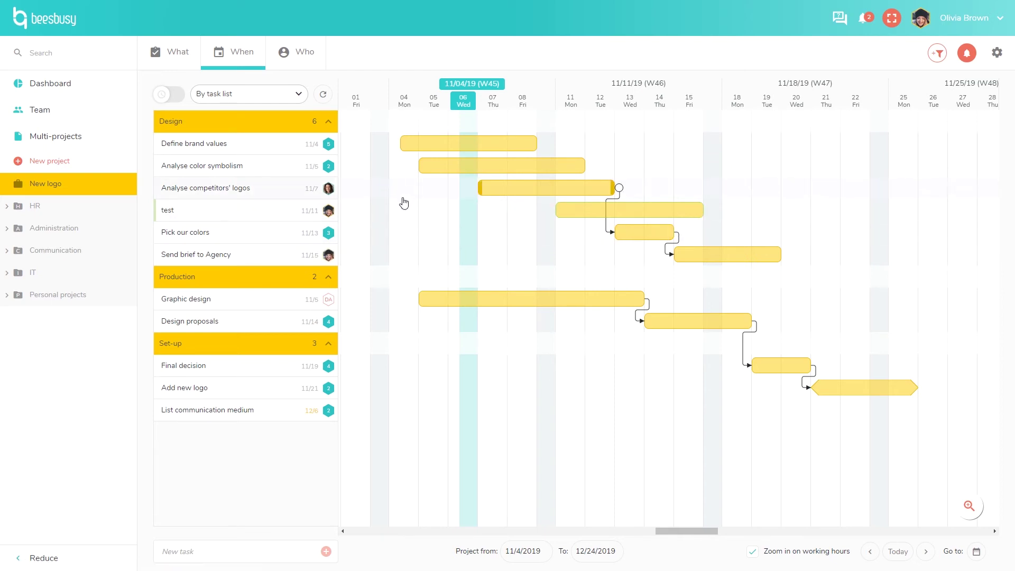
click(285, 94)
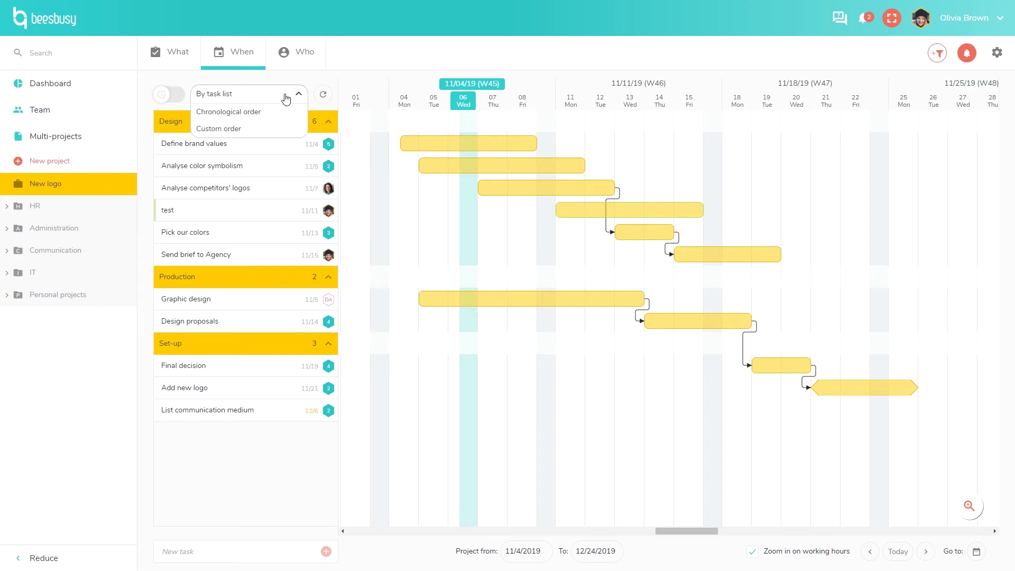
click(280, 130)
drag(269, 149, 270, 200)
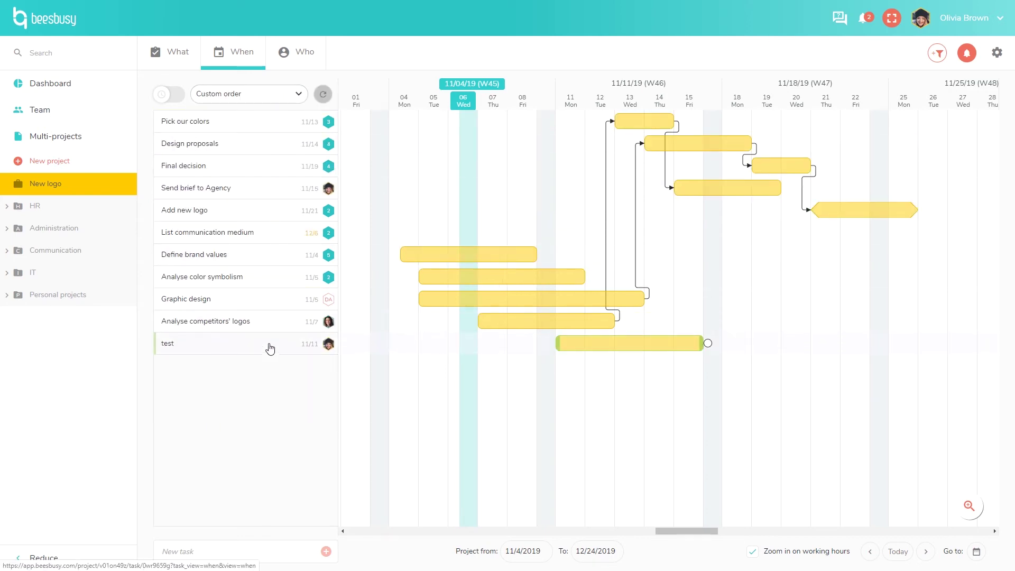
drag(270, 348, 278, 300)
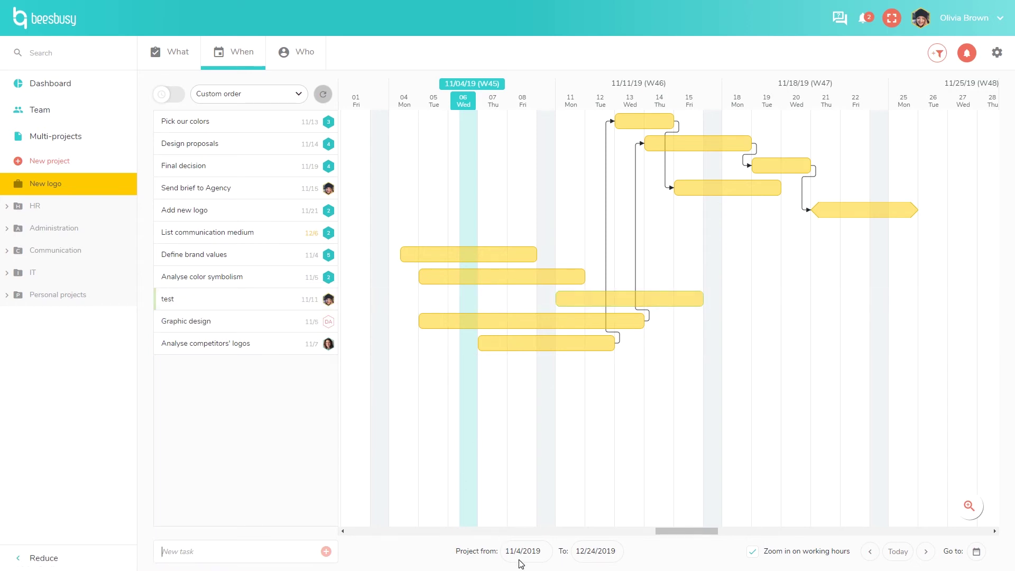
- Change the project end date to 27 December and confirm shifting all tasks to fit
click(605, 552)
click(616, 479)
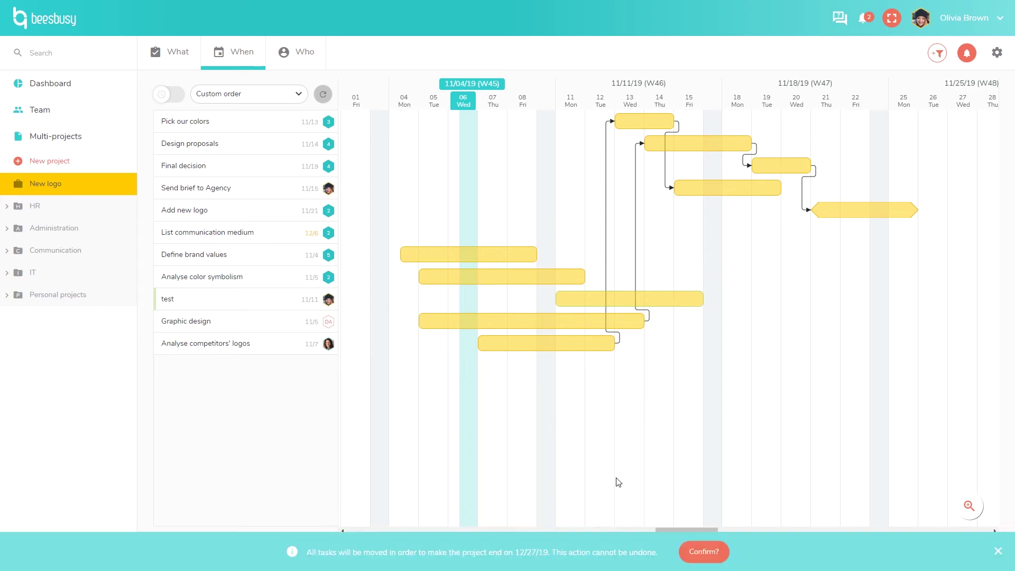
click(694, 553)
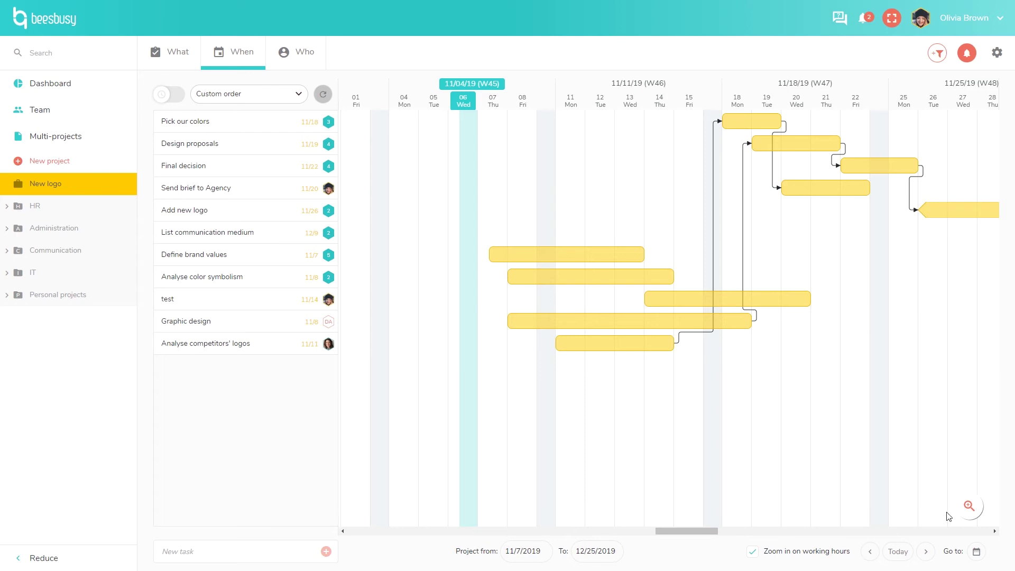
- Show the zoom controls and turn on the timelog toggle to display the time-tracking table in days
click(977, 507)
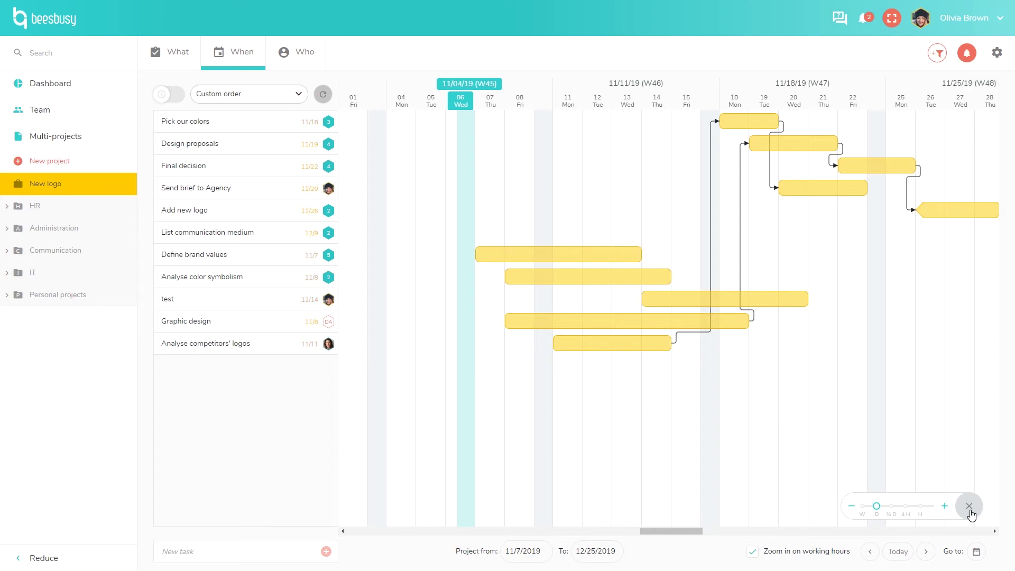
click(164, 100)
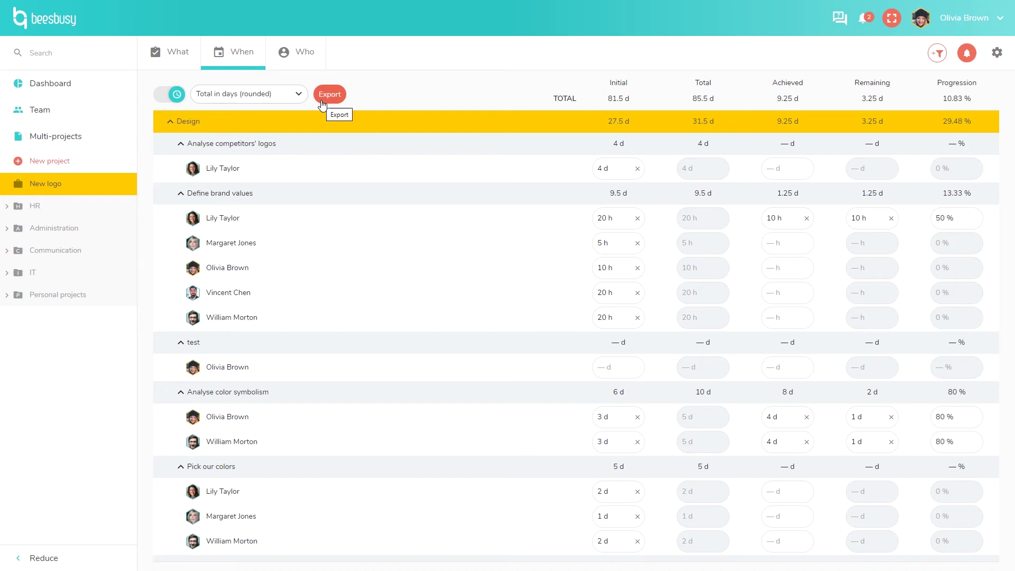
- Switch to the Who view to see each member's tasks on a weekly timeline
click(280, 63)
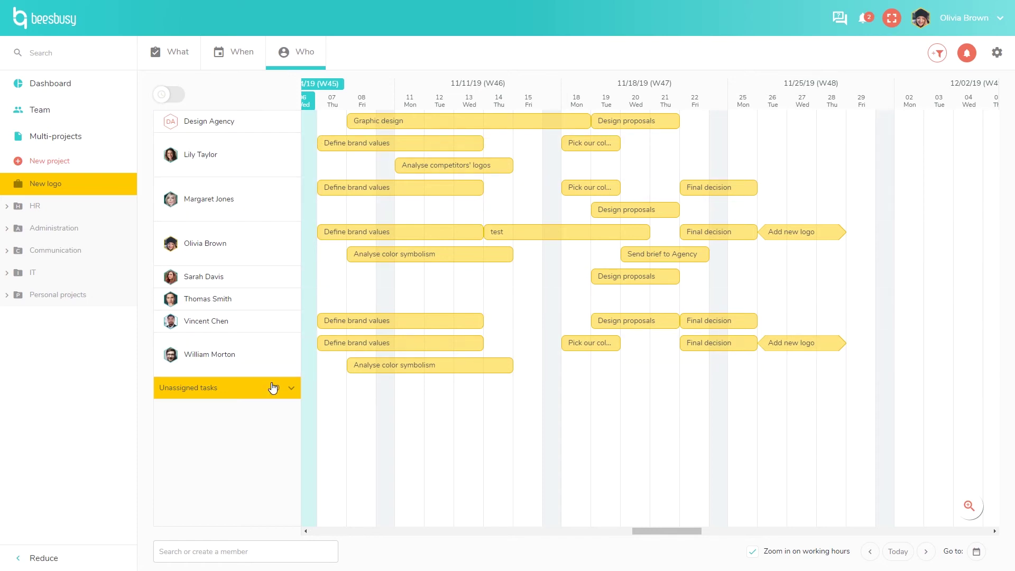
- Move Analyse competitors' logos to 11/13–11/19, Pick our colors to 11/21–11/22, and Final decision to 11/22–11/26
drag(489, 169, 563, 167)
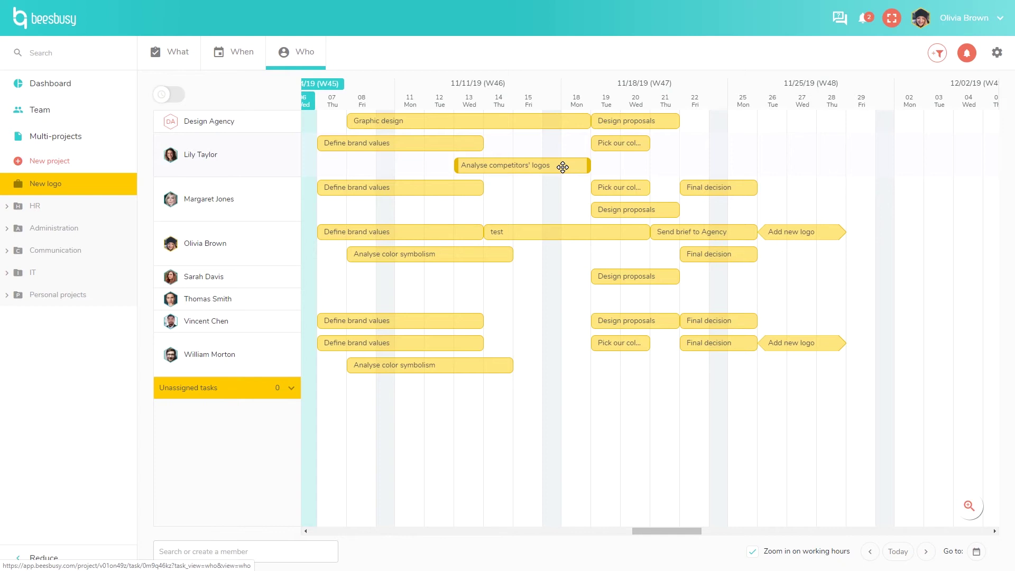
drag(608, 143, 690, 151)
drag(708, 188, 738, 197)
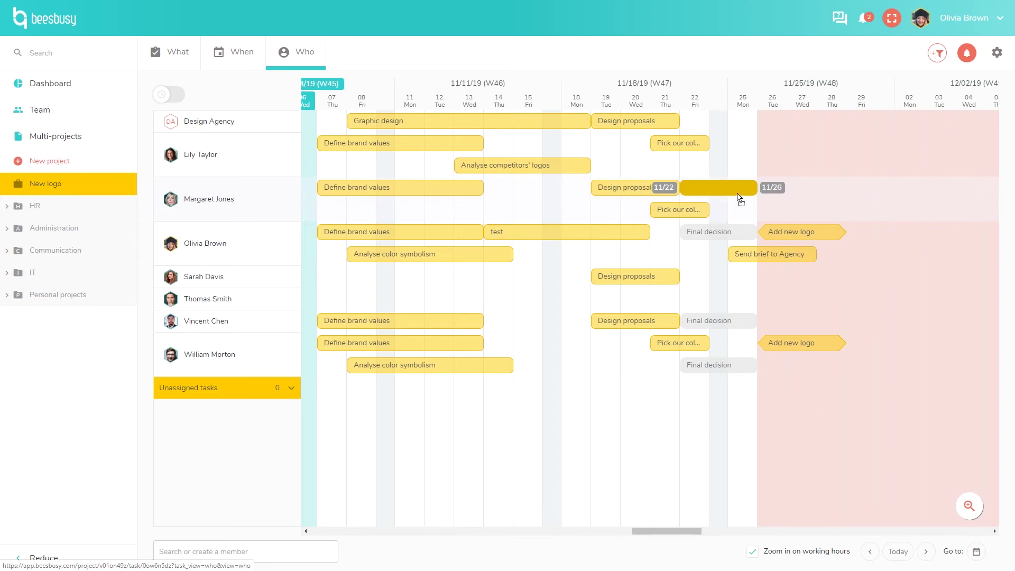
drag(738, 197, 732, 187)
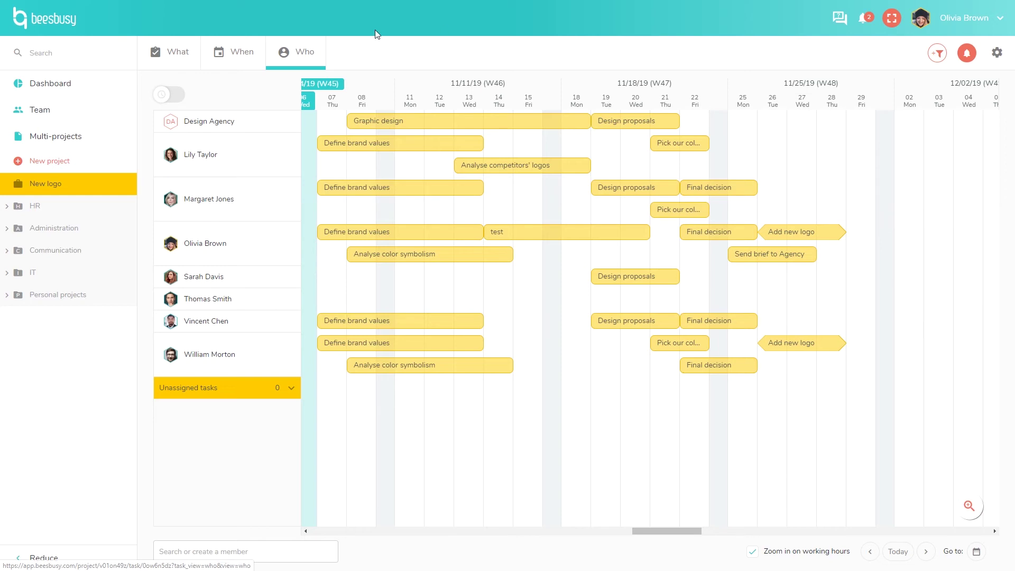
- Turn on the per-member timelog table, export it, and open Timelogs export.xls
click(168, 97)
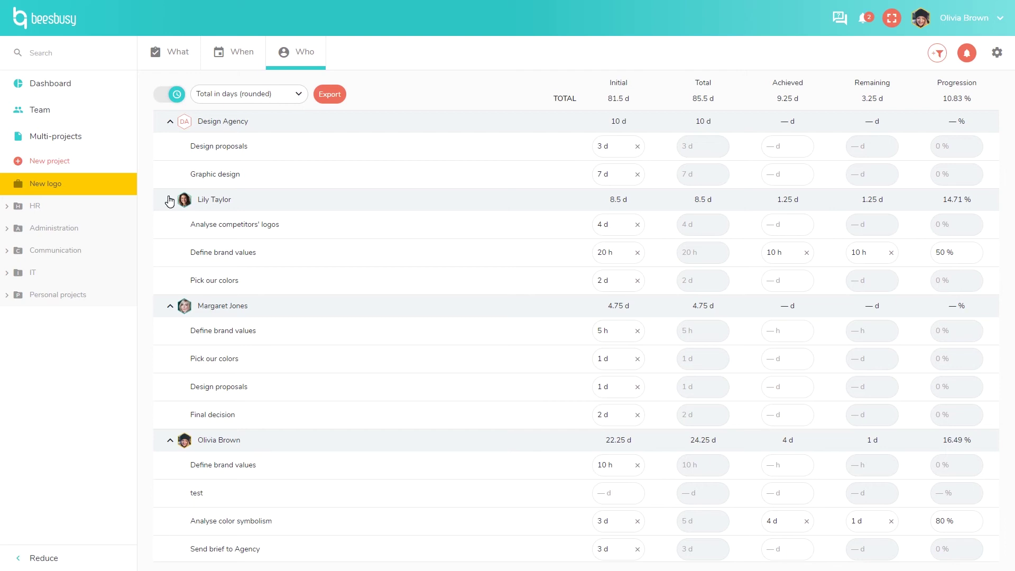
click(322, 95)
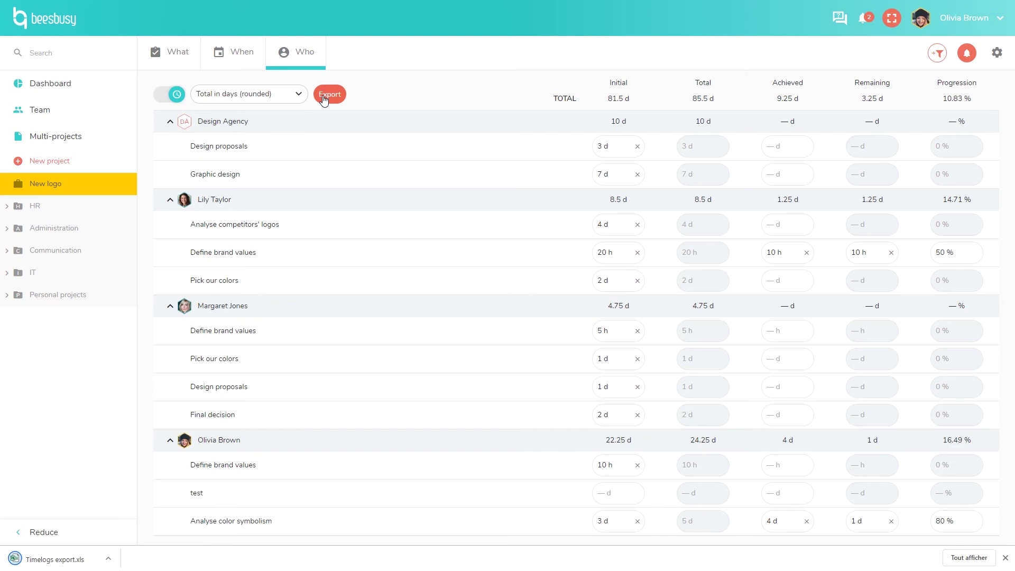
click(42, 564)
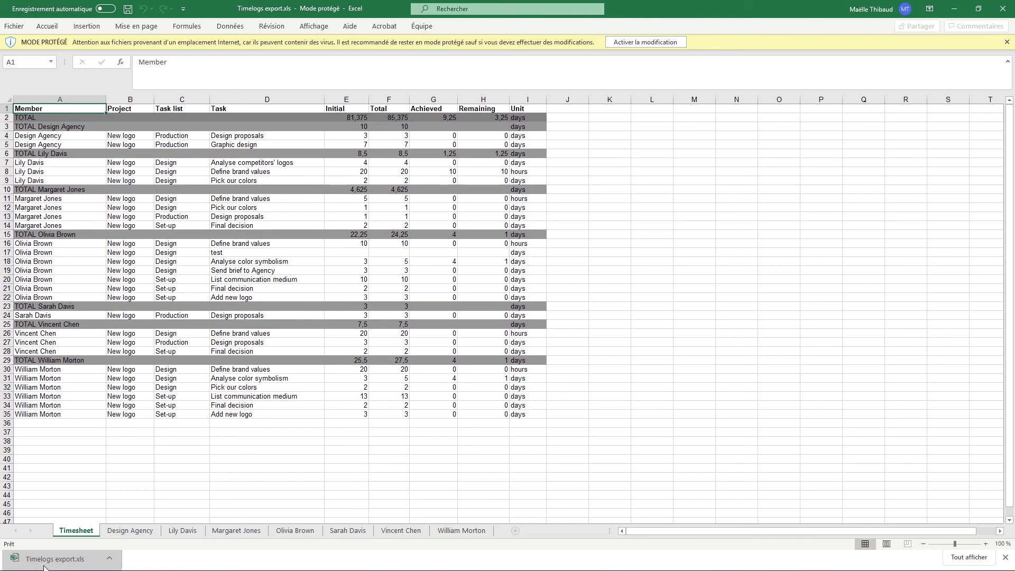
- Check the Design Agency sheet and a team member's sheet in Excel, then return to Beesbusy
click(125, 535)
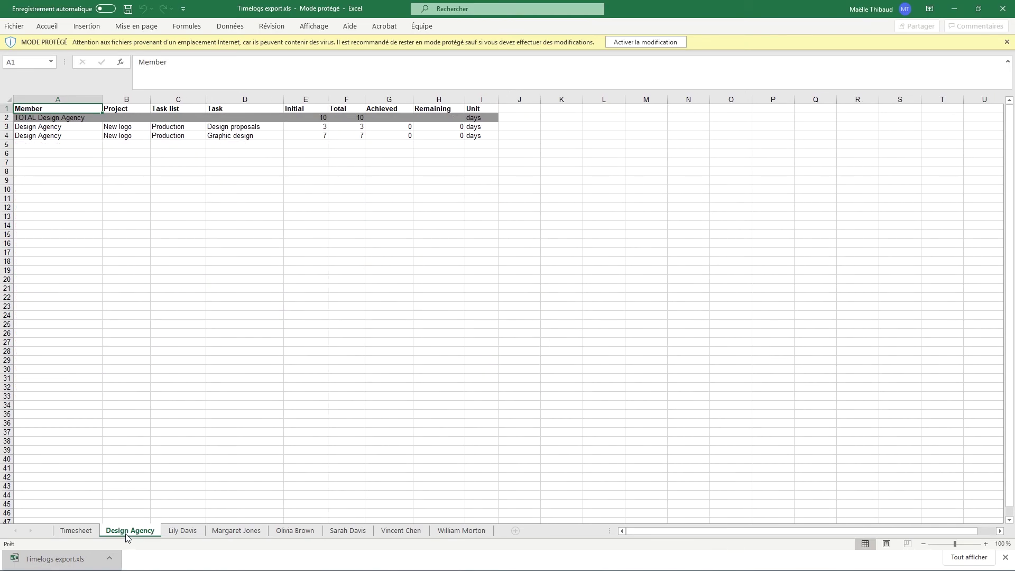
click(236, 530)
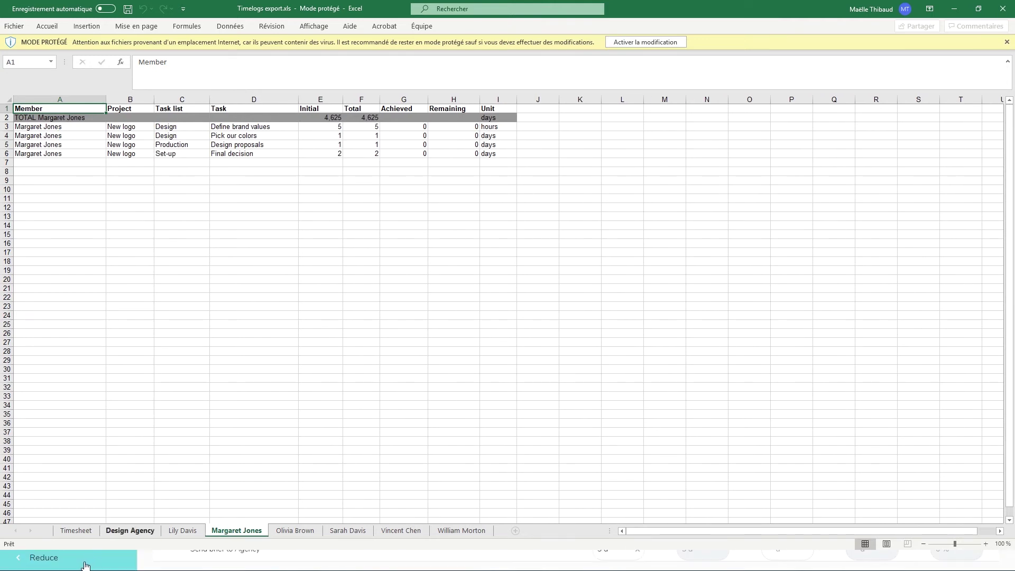
click(204, 565)
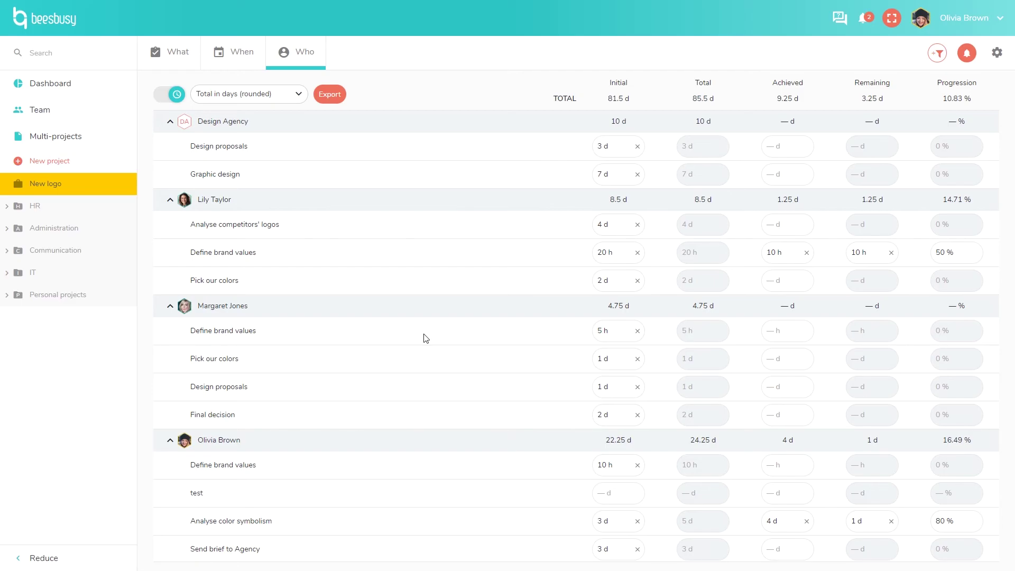
- Open project settings, scroll to Team authorizations, and list Design Agency's role options
click(1010, 64)
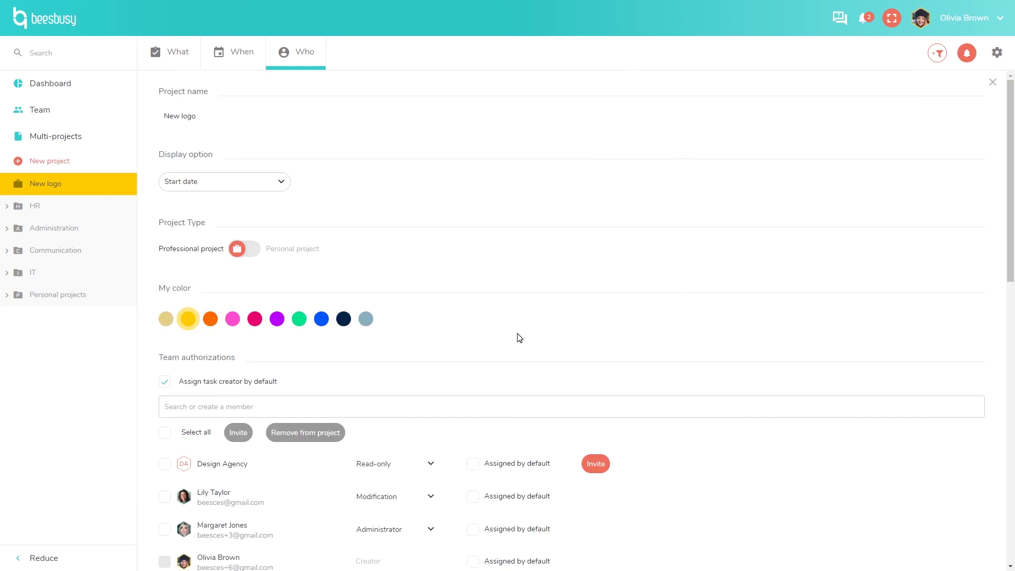
scroll(519, 337, down, 5)
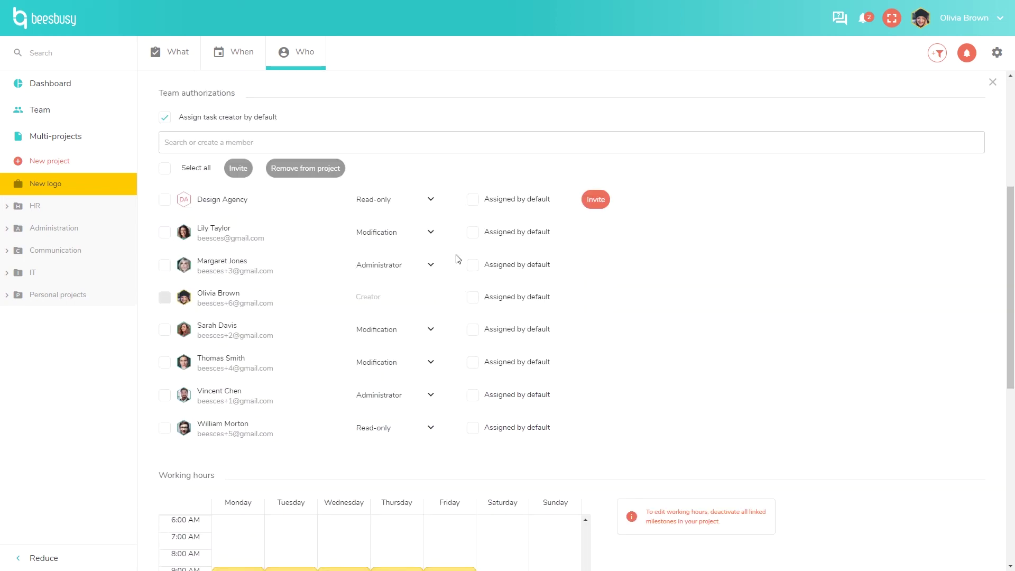
click(428, 206)
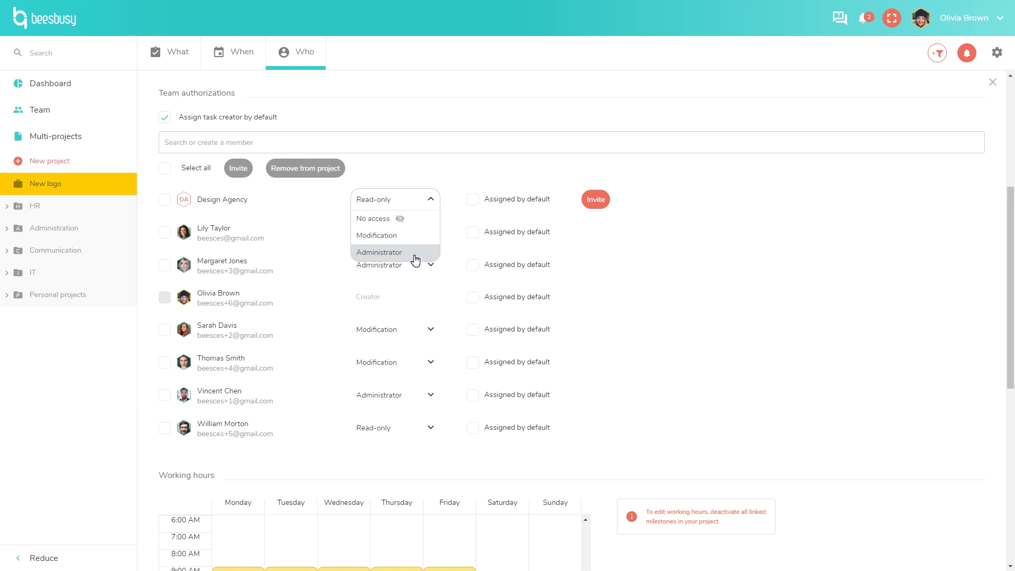
scroll(857, 430, down, 2)
scroll(858, 432, down, 3)
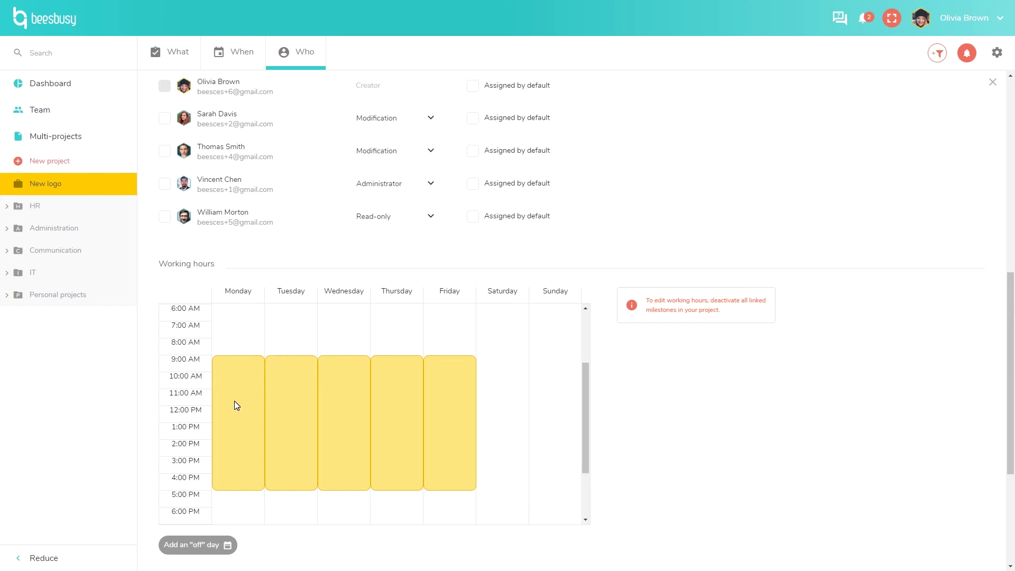
scroll(702, 412, down, 2)
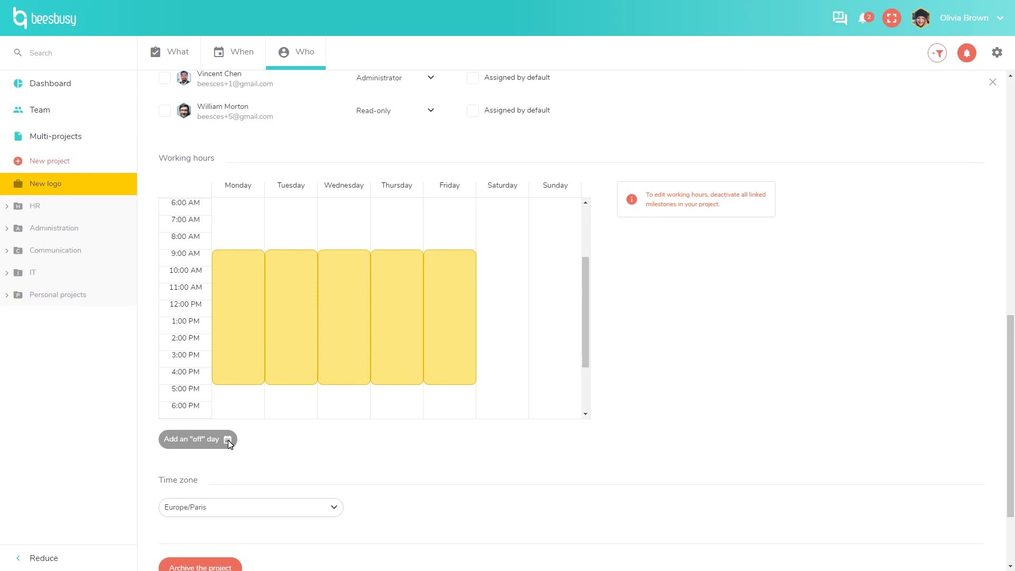
scroll(231, 444, down, 2)
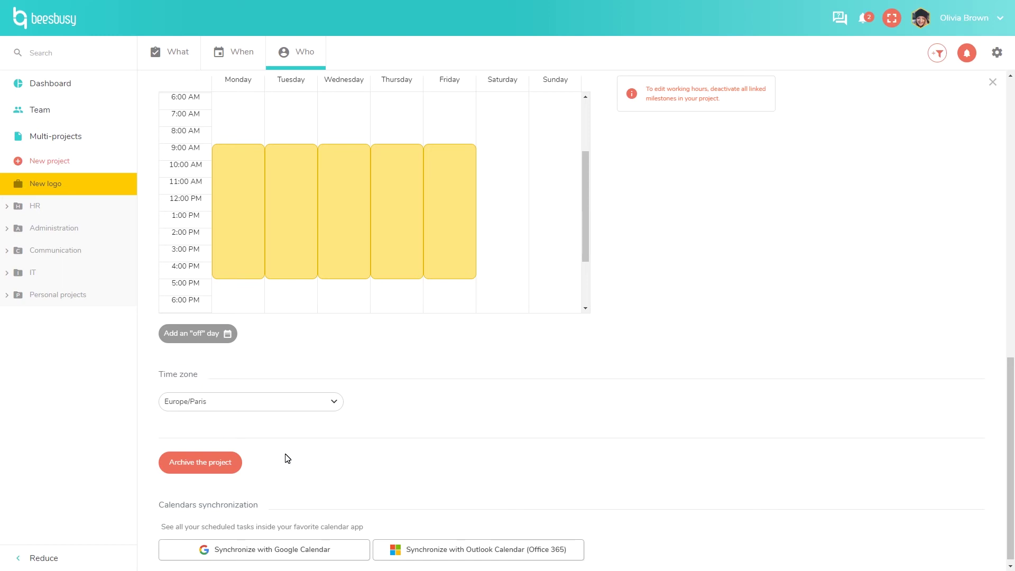
scroll(288, 458, down, 1)
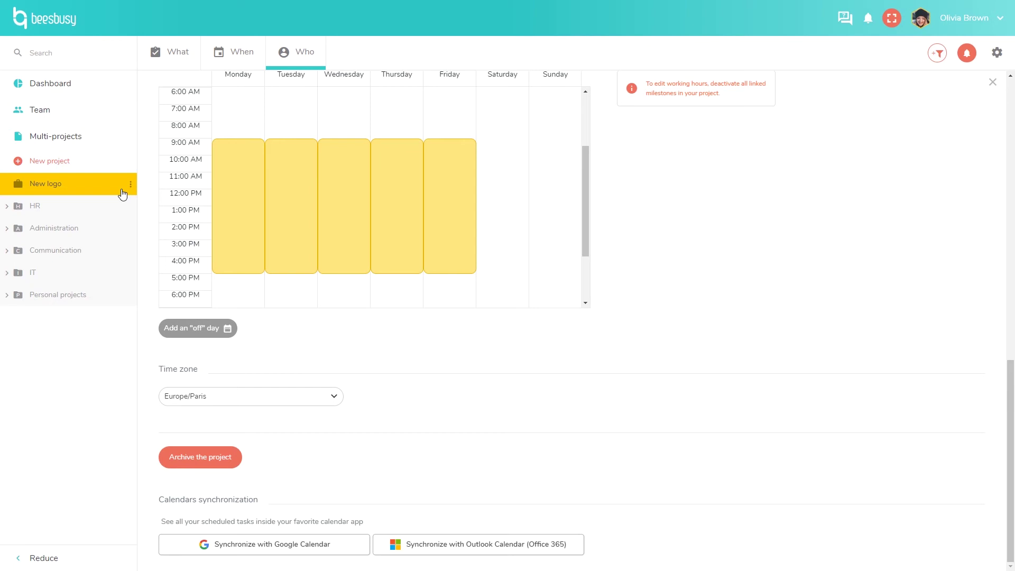
- Open the HR Recruitment process board, review a candidate's attachments, and move their card to 2nd interview
click(111, 209)
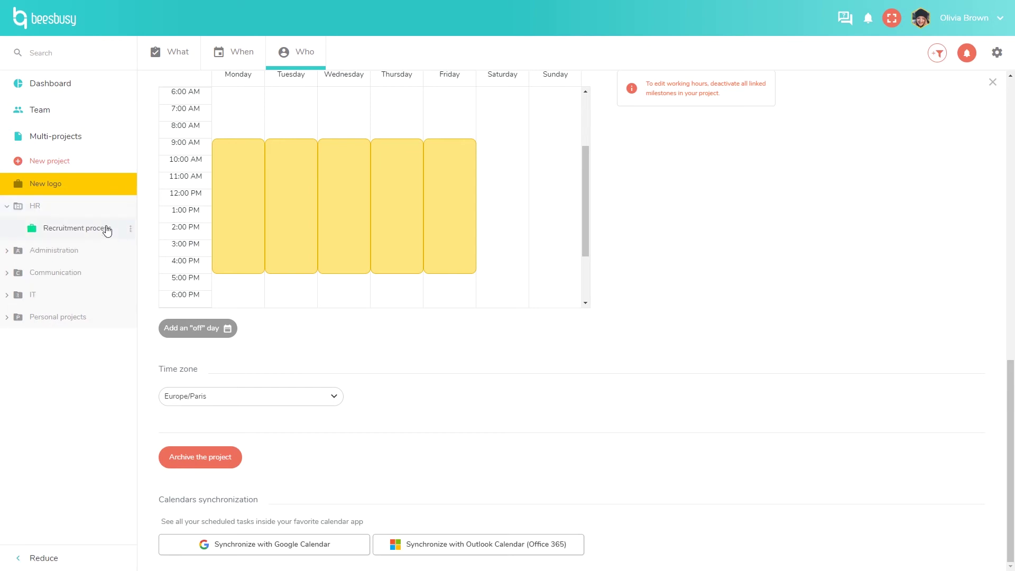
click(106, 231)
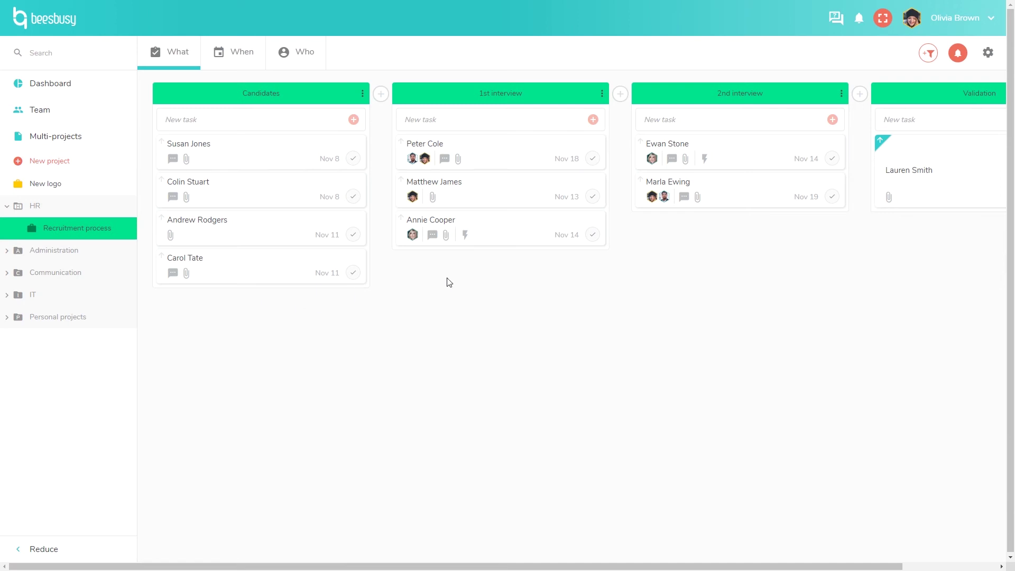
click(479, 157)
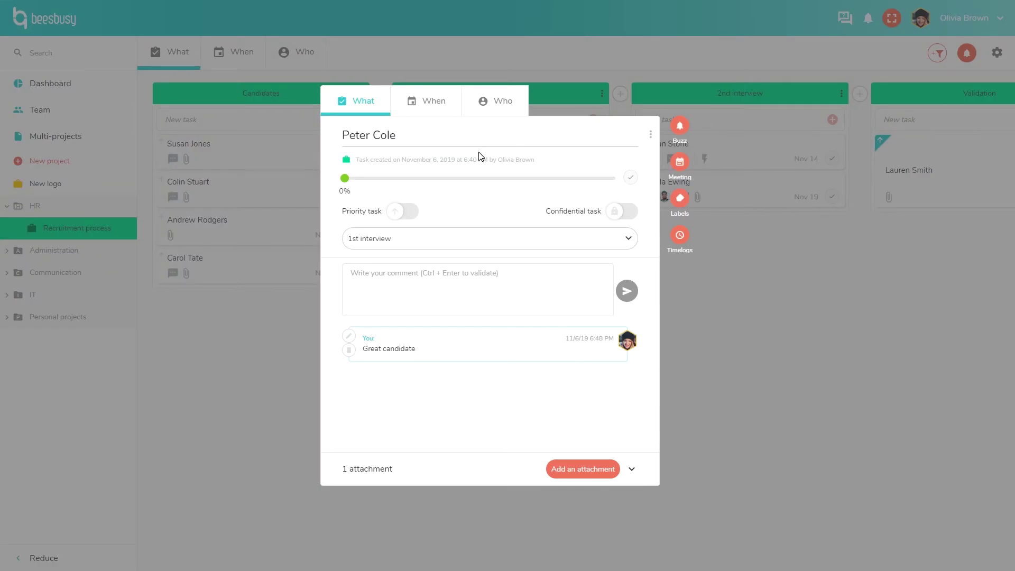
click(632, 470)
click(727, 424)
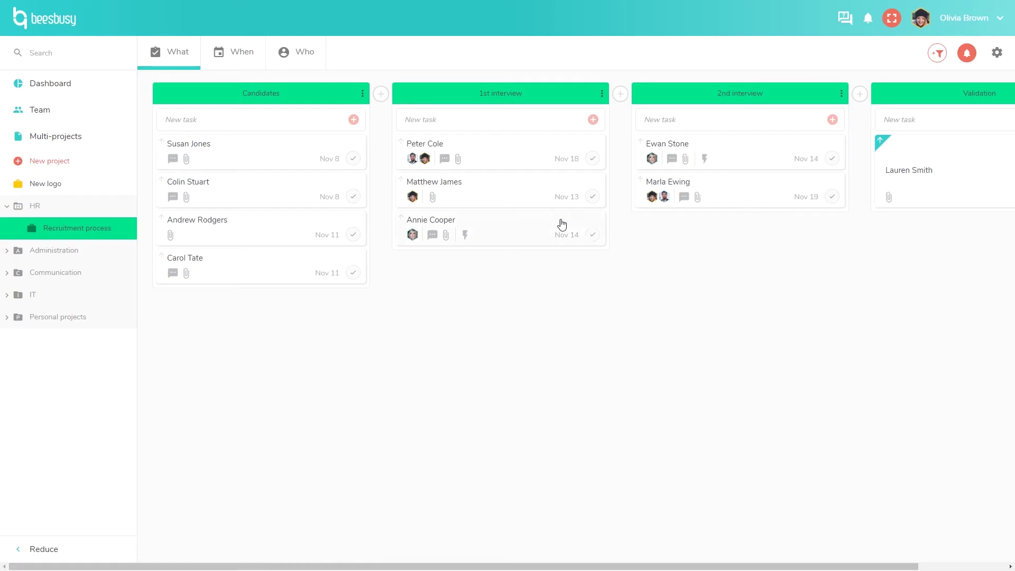
drag(512, 145, 737, 234)
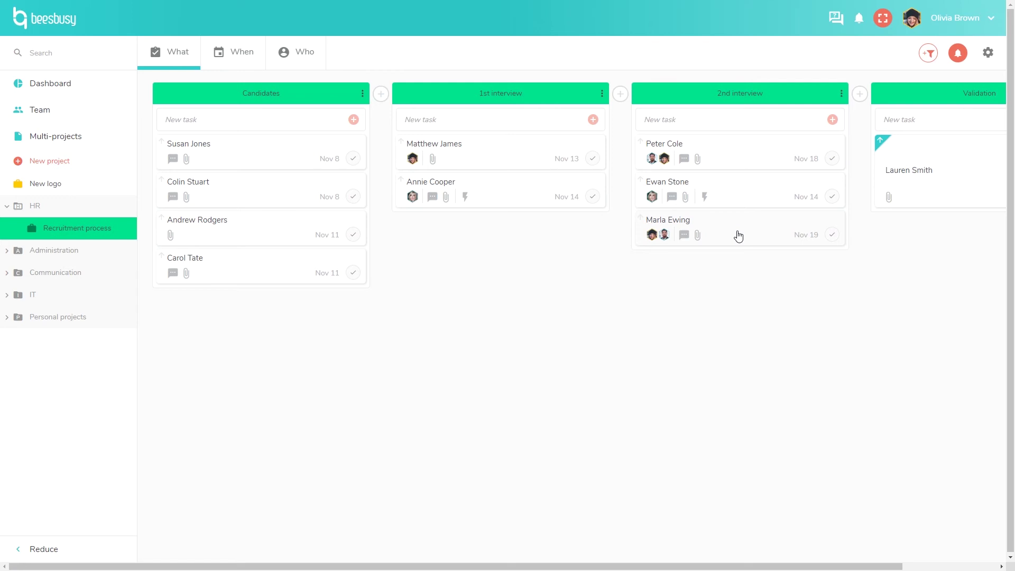
- Move the first Vacation leave to start 11/8, then open Administrative tasks and expand Personal projects
click(93, 253)
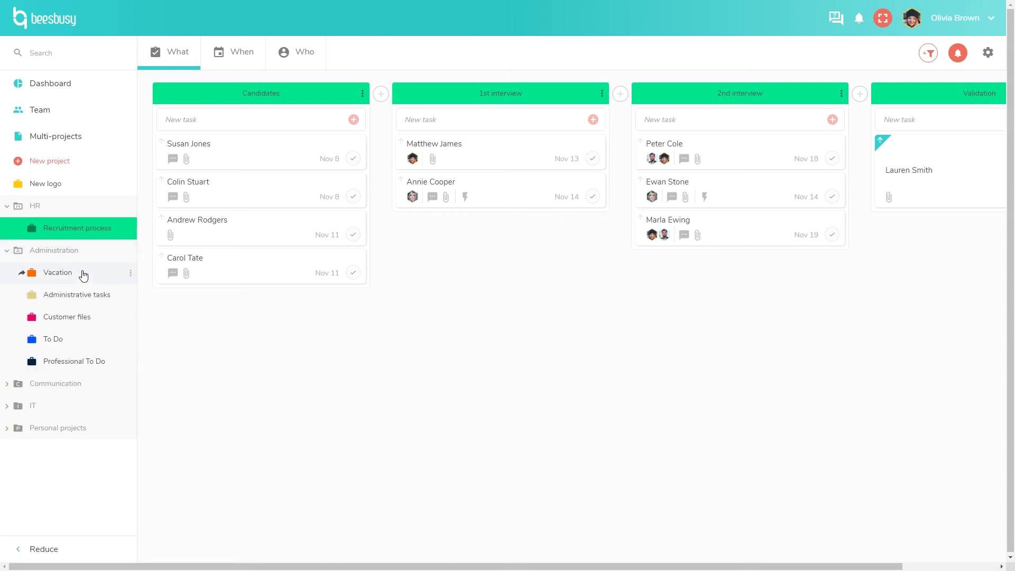
click(84, 273)
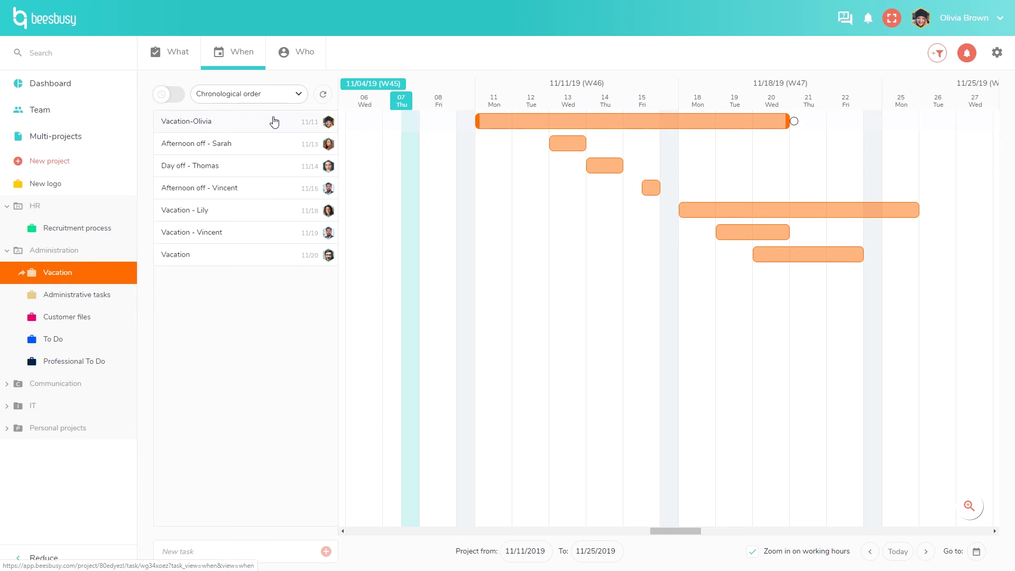
drag(528, 121, 453, 123)
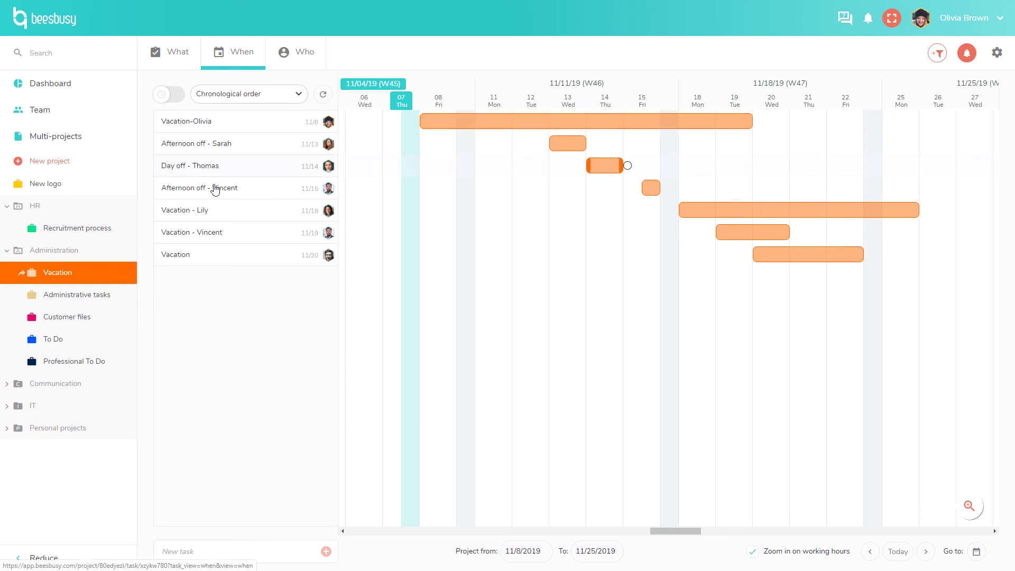
click(66, 300)
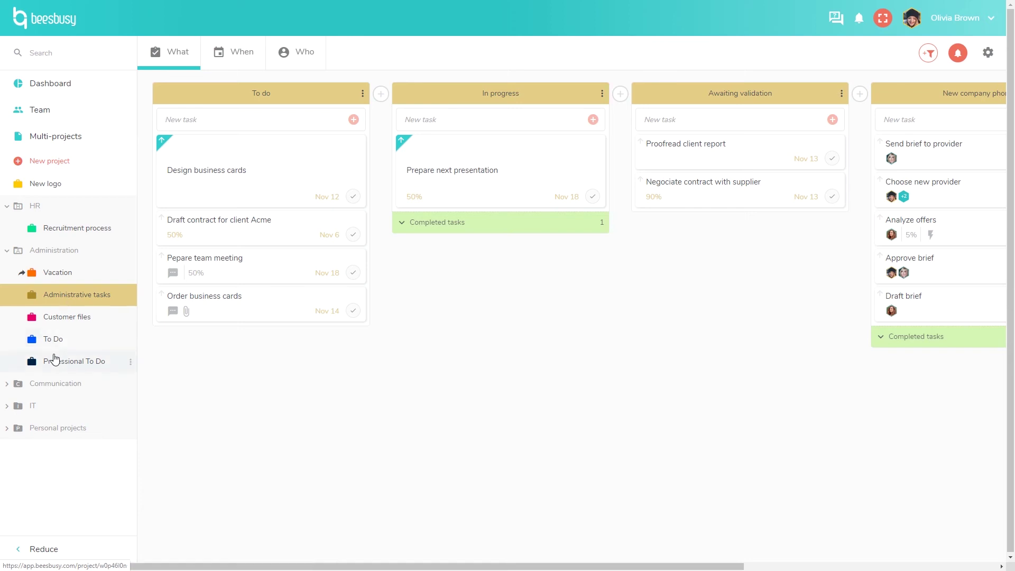
click(36, 435)
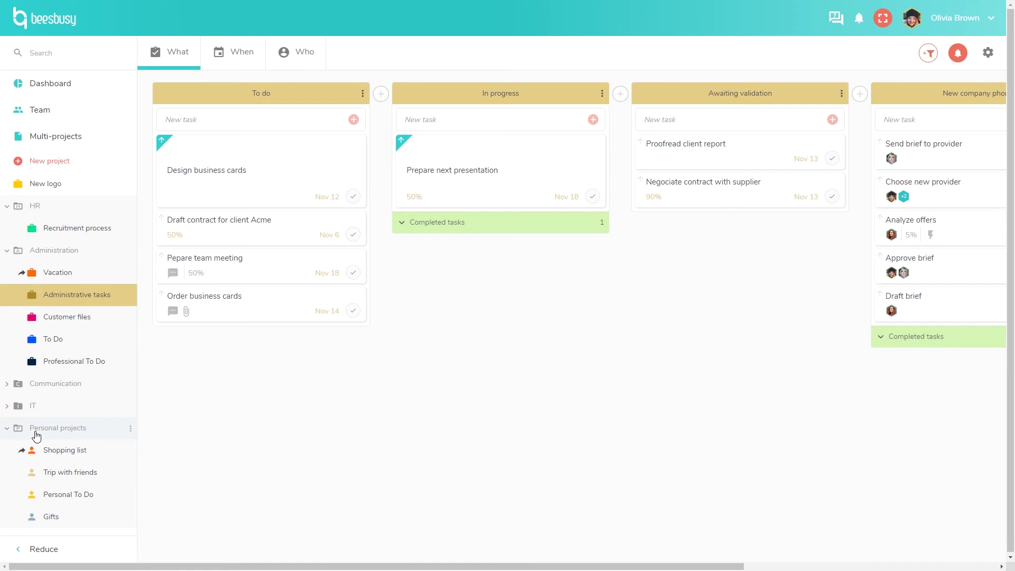
- In Shopping list, complete Honey and Water and reopen the completed Pizza and Cheese tasks
click(51, 453)
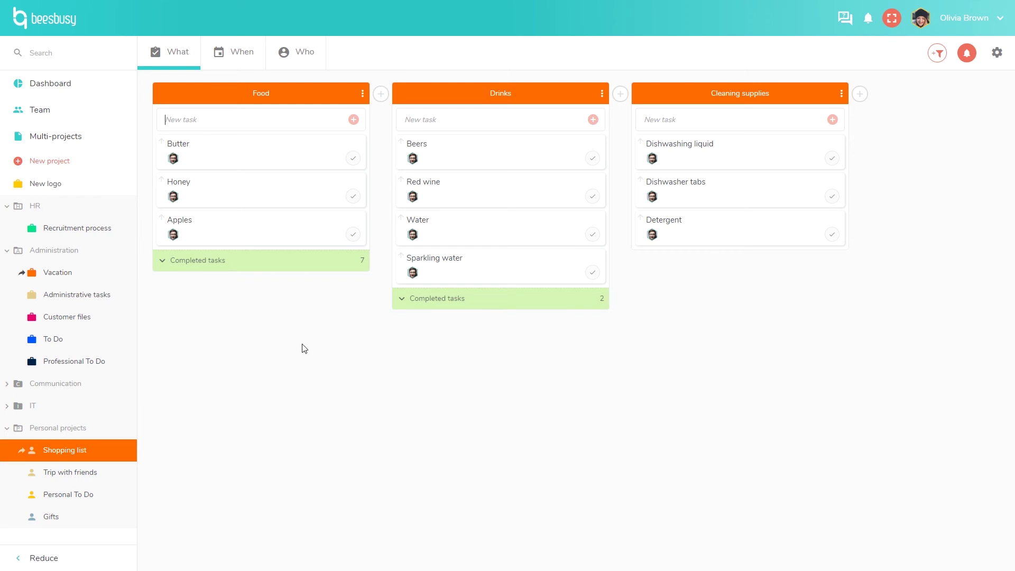
click(353, 197)
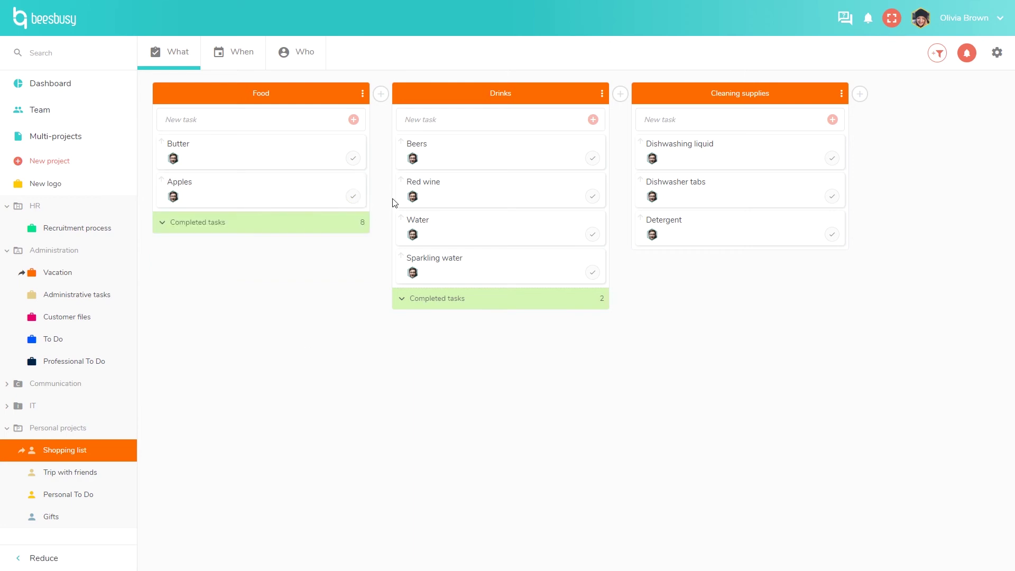
click(592, 237)
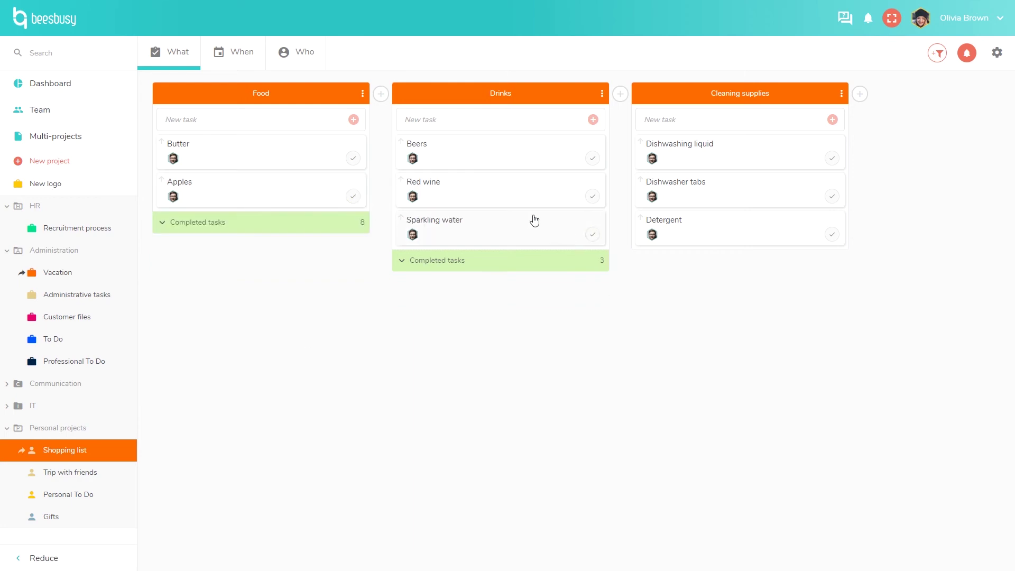
click(333, 226)
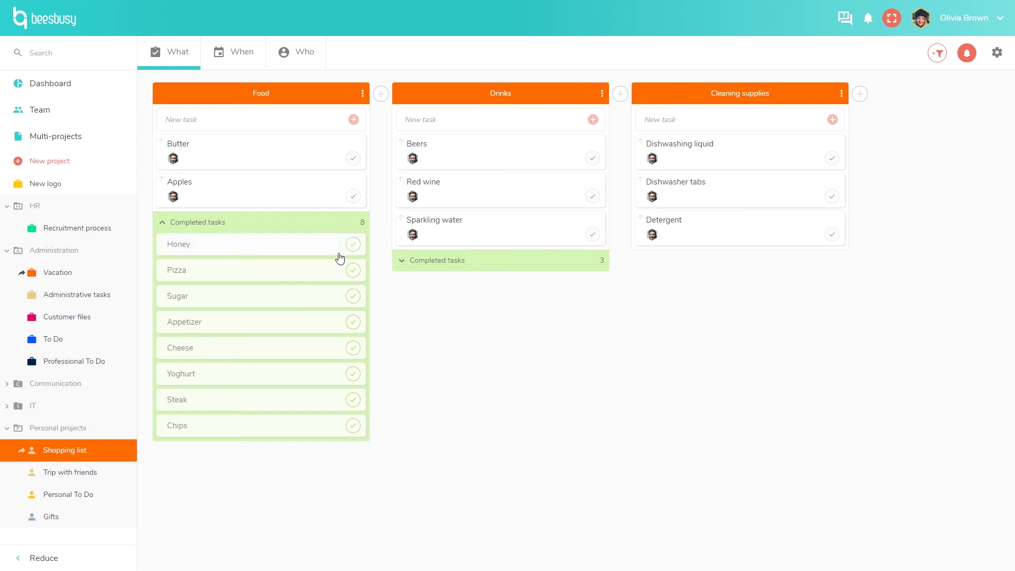
click(353, 270)
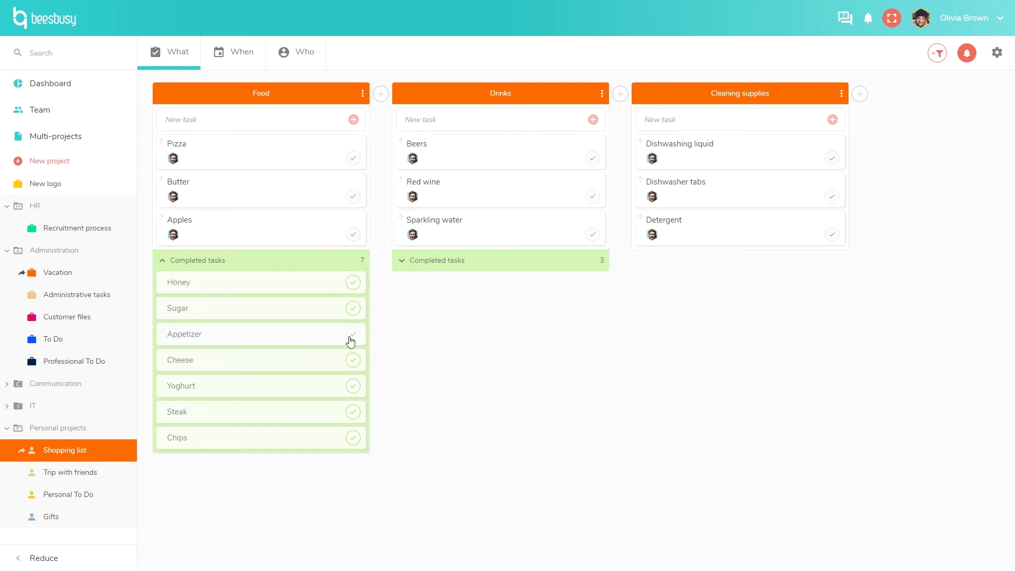
click(352, 361)
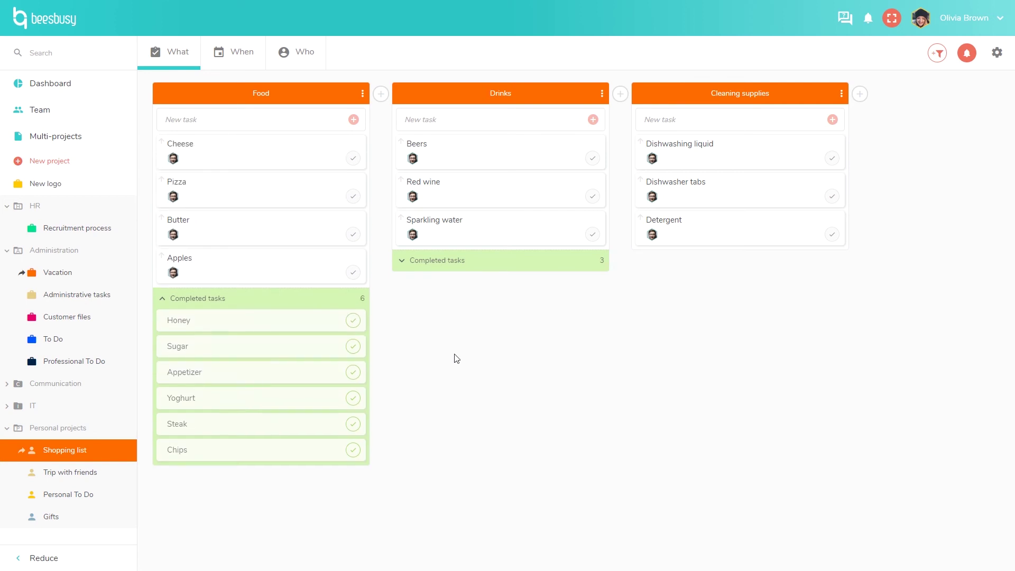
- In Trip with friends, mark Sunscreen and Book flight as completed
click(115, 478)
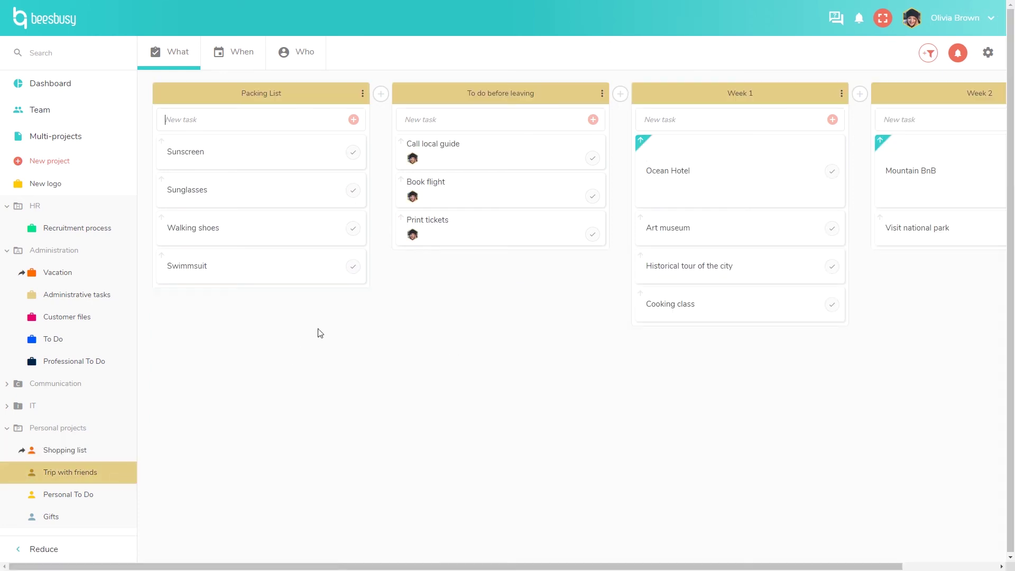
click(352, 152)
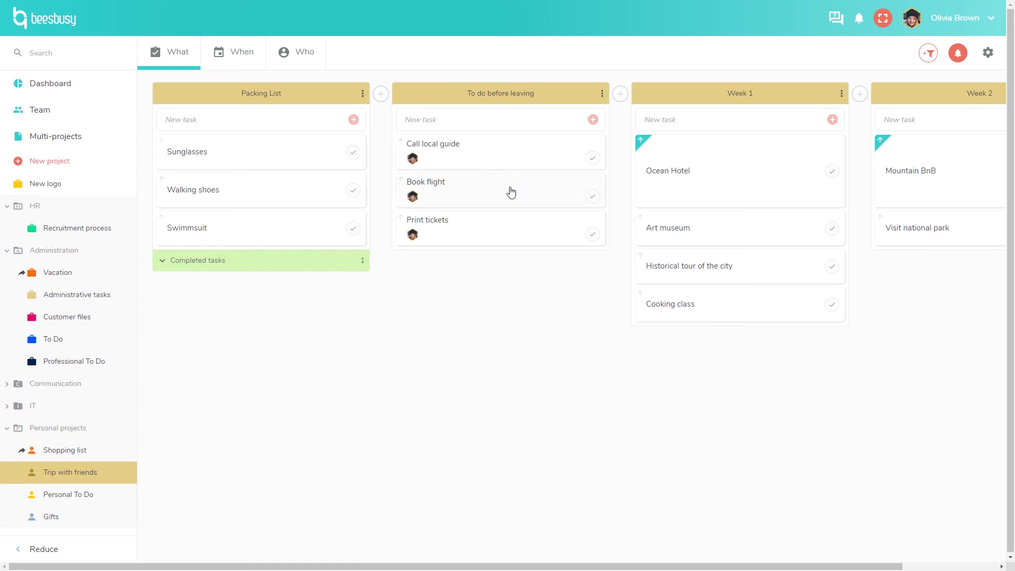
click(593, 198)
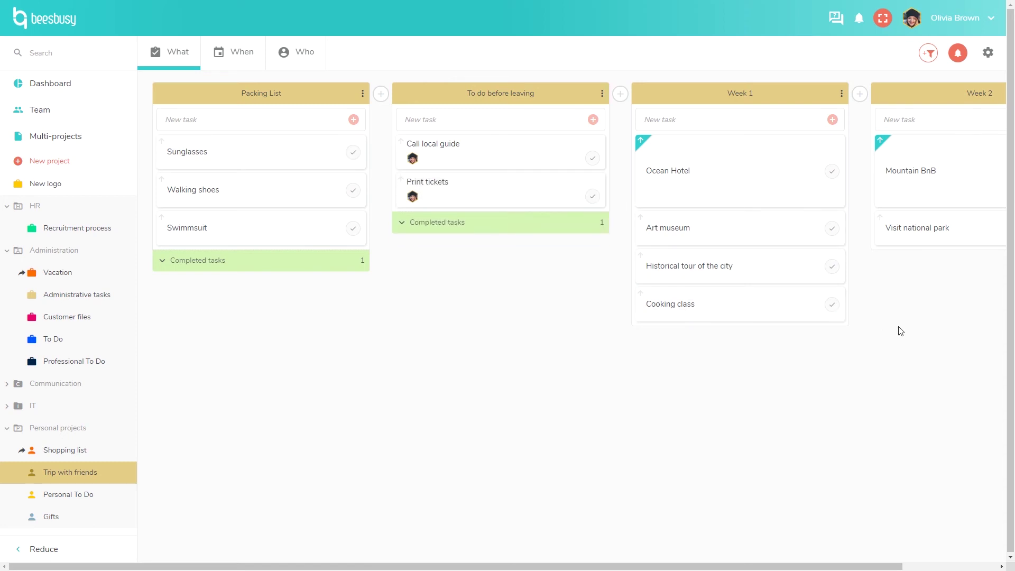
scroll(894, 331, right, 2)
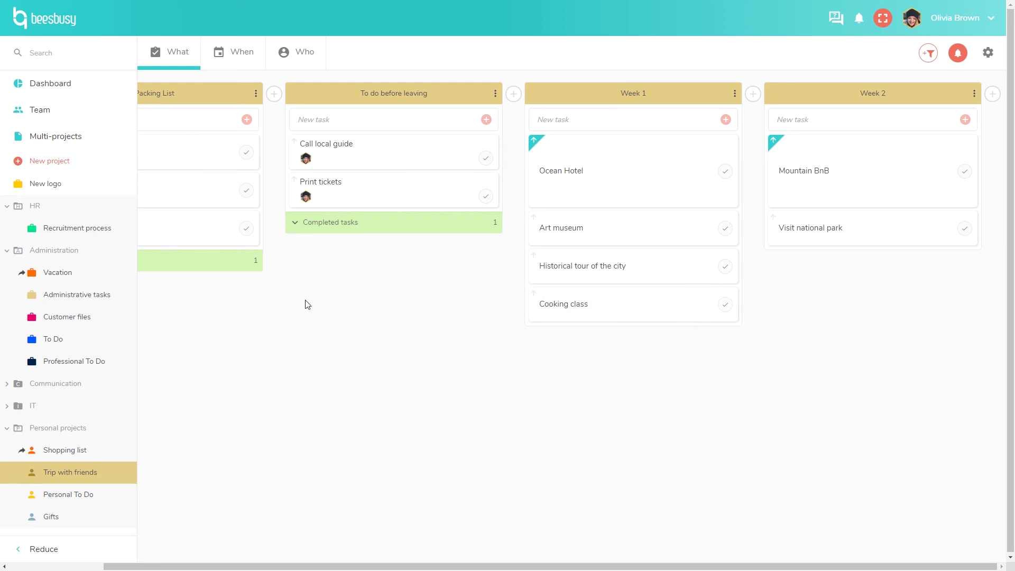
- On the Multi-projects schedule, inspect the project, member and status filters without changing them
click(81, 150)
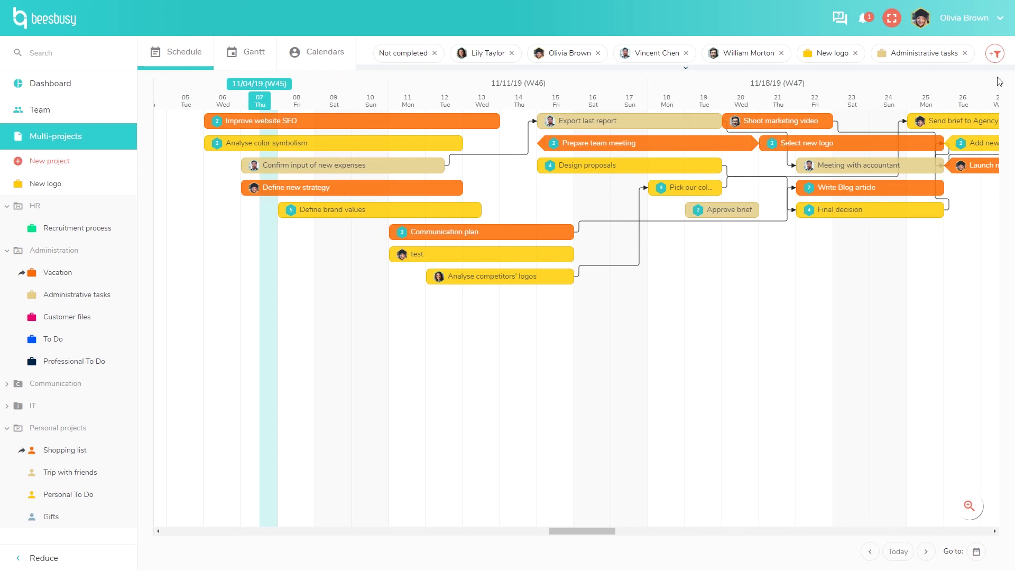
click(994, 53)
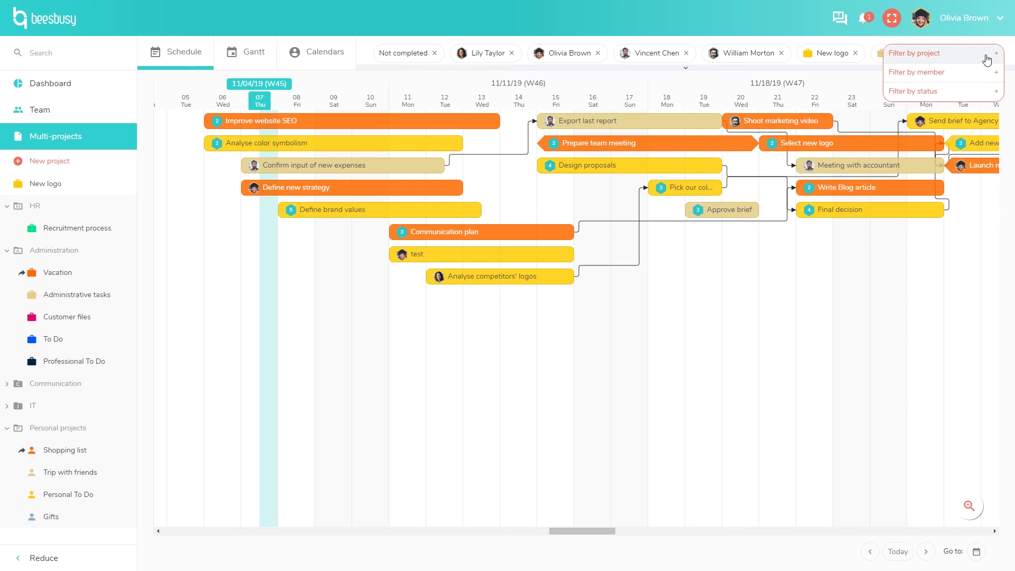
click(986, 58)
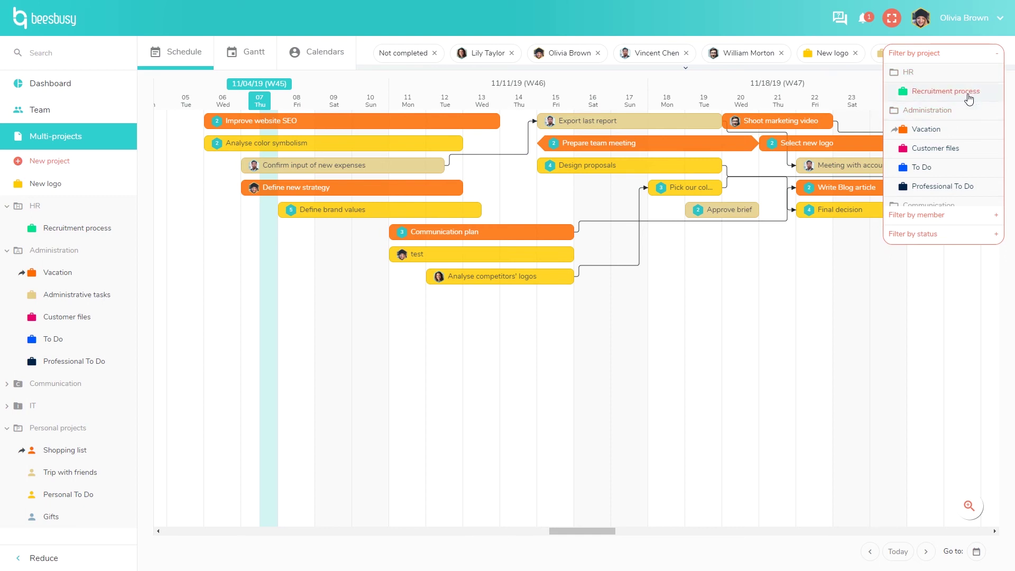
click(960, 55)
click(955, 73)
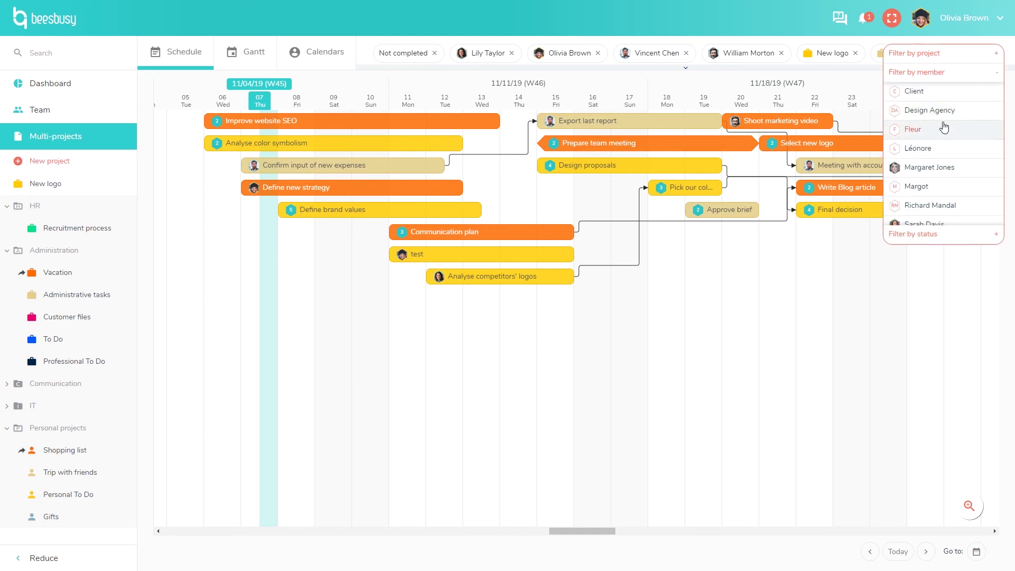
click(936, 72)
click(936, 94)
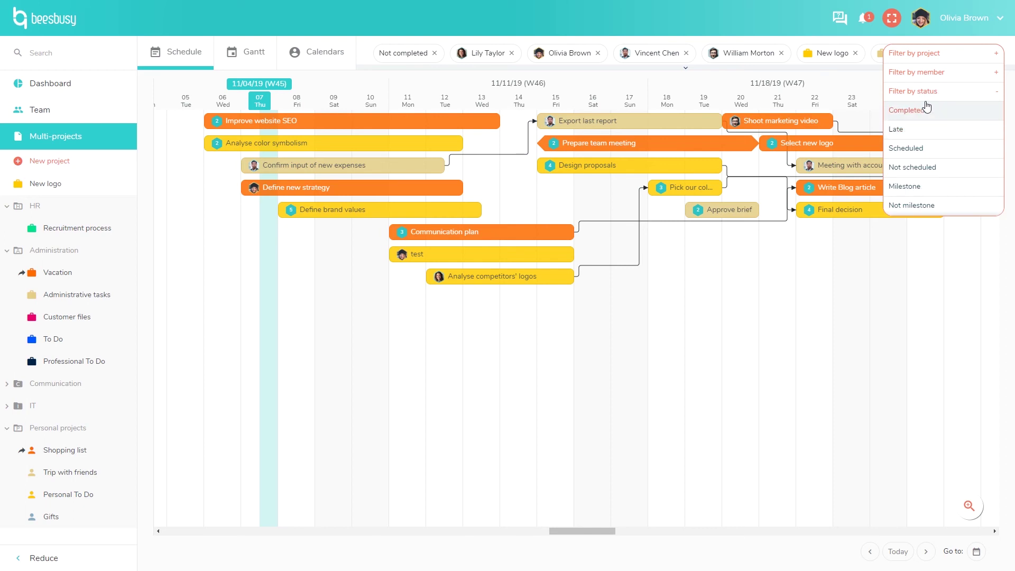
click(926, 91)
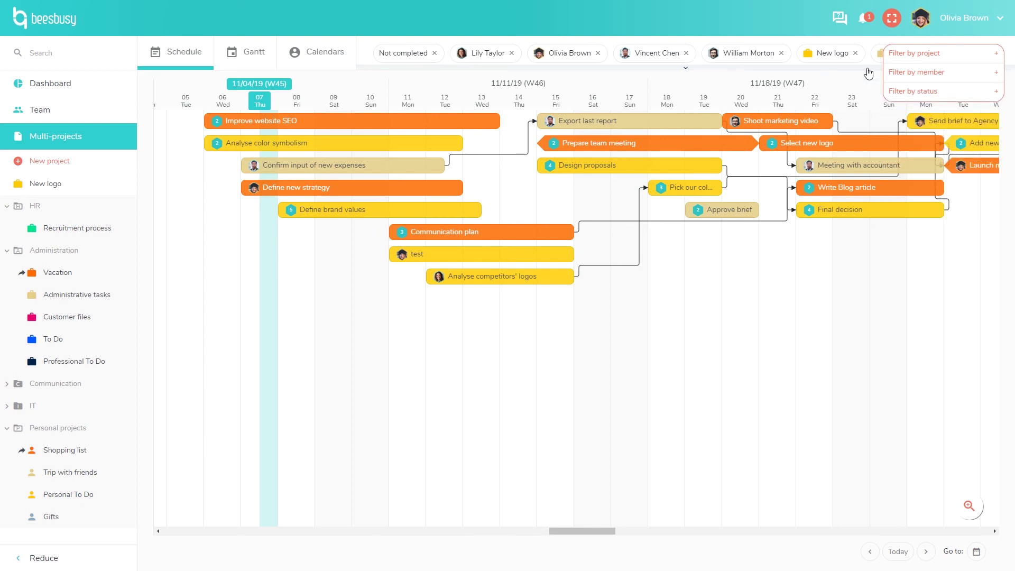
click(866, 70)
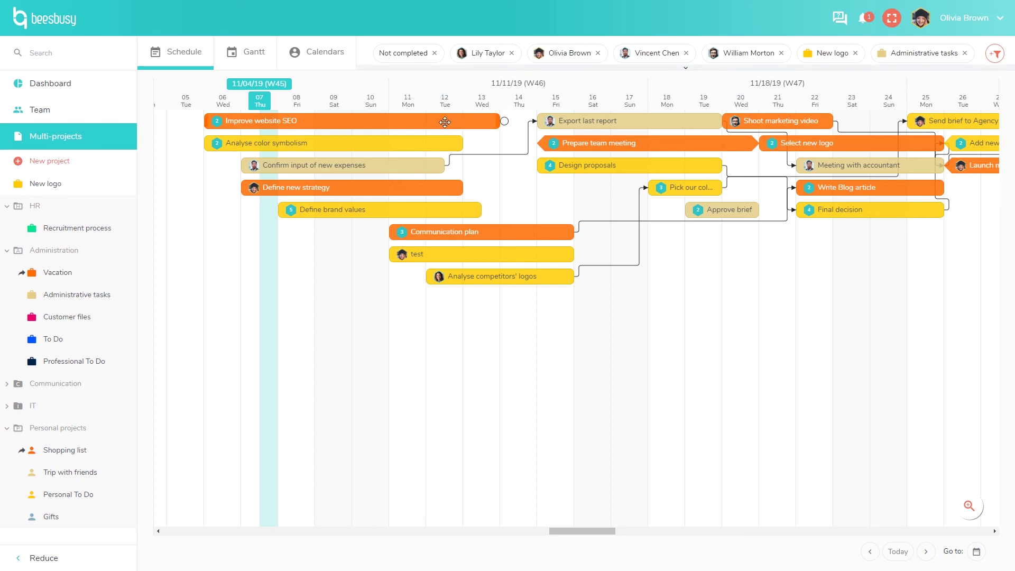
- Shift Improve website SEO two days later to start 11/8, then view the Gantt chart
drag(456, 118, 510, 121)
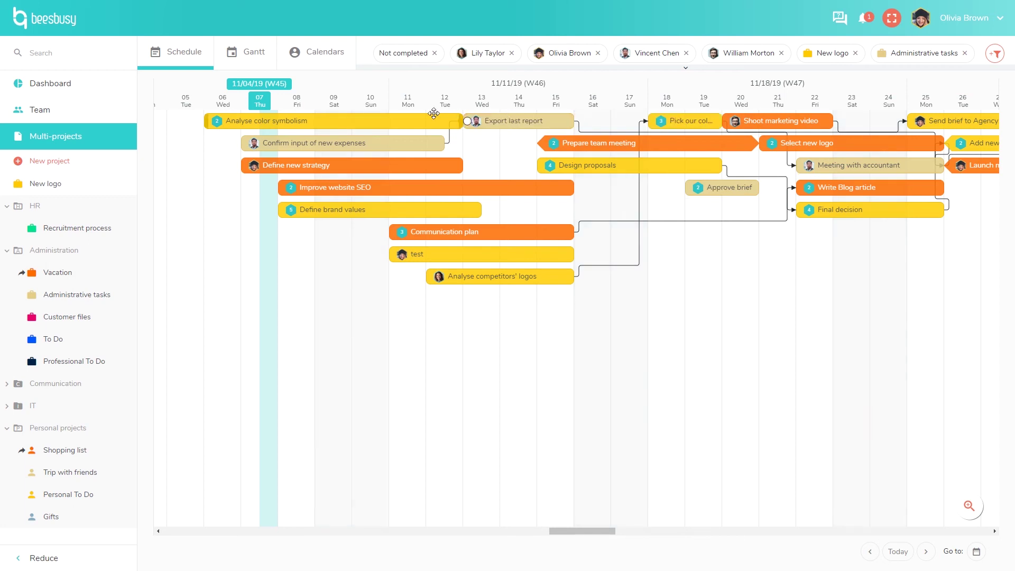
click(257, 57)
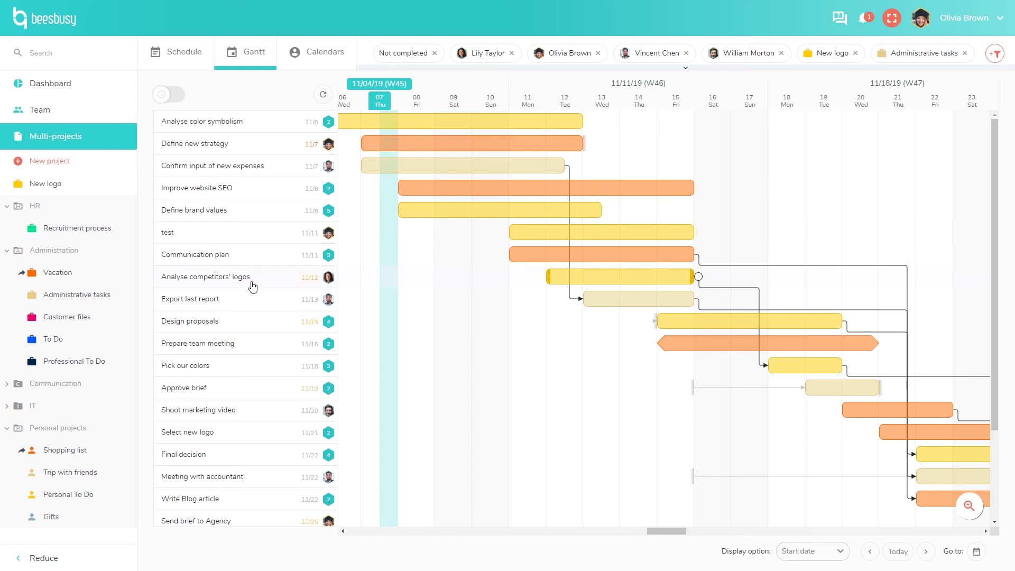
- View the per-member workload table, collapse Analyse competitors' logos and Define brand values, then view Calendars
click(161, 104)
click(180, 143)
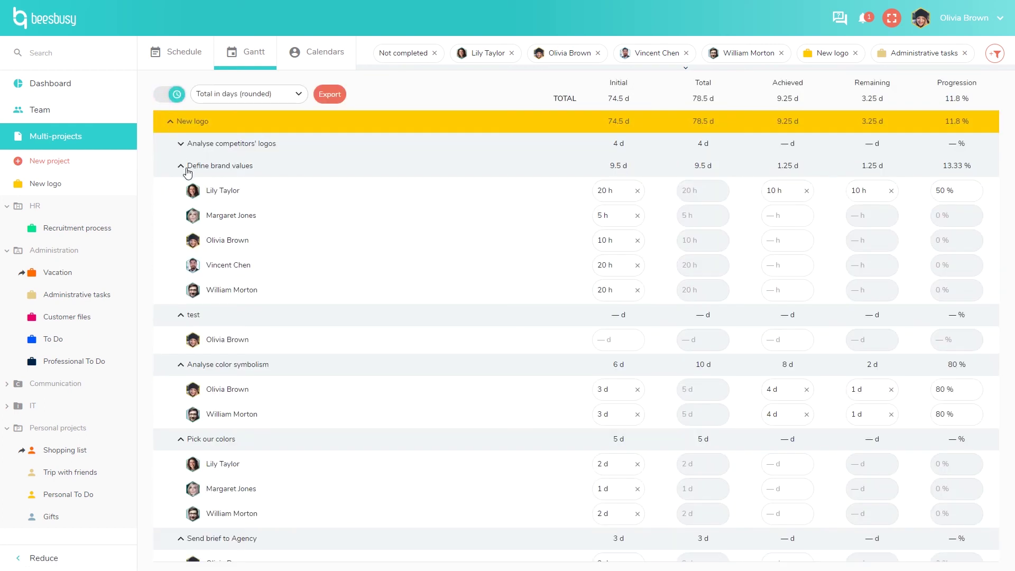
click(181, 166)
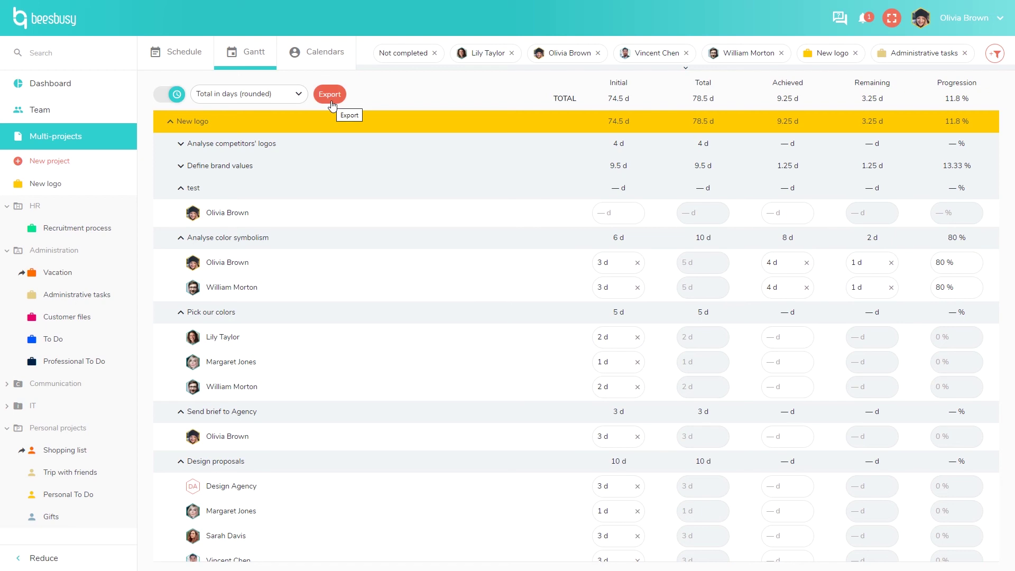
click(317, 60)
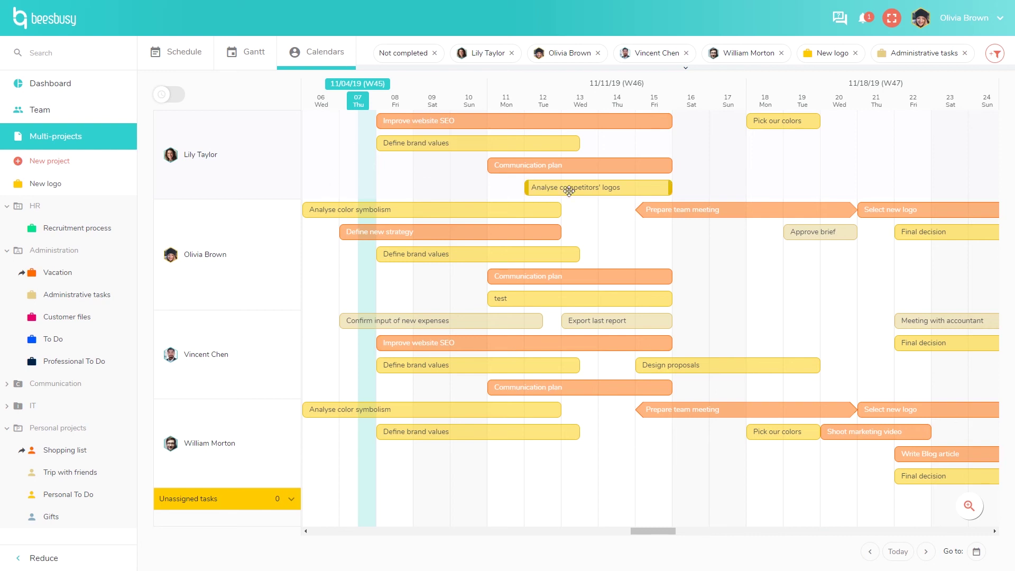
- Reschedule Analyse competitors' logos to 11/18–11/22 and shift Analyse color symbolism one day later
drag(579, 190, 709, 201)
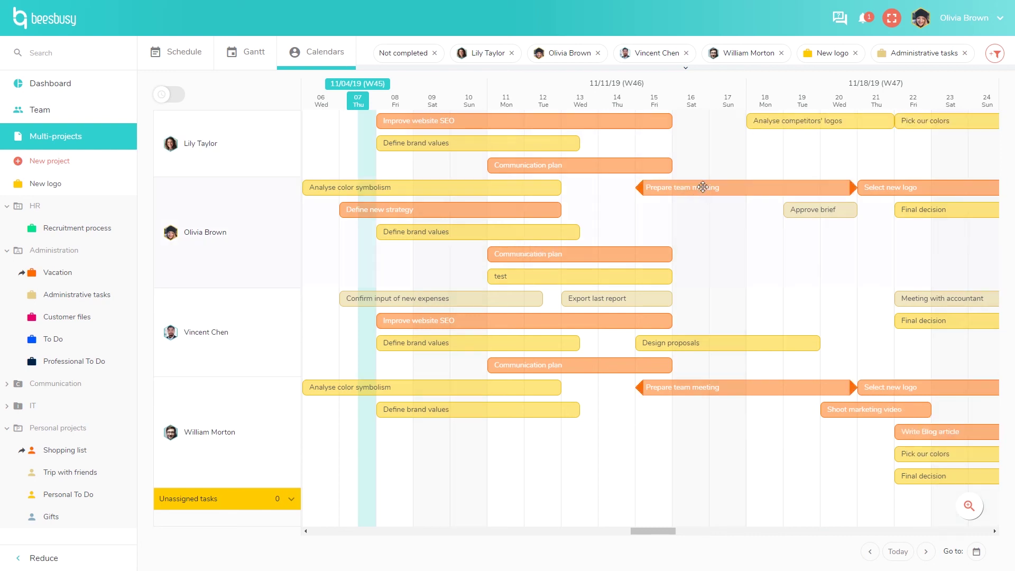
click(893, 20)
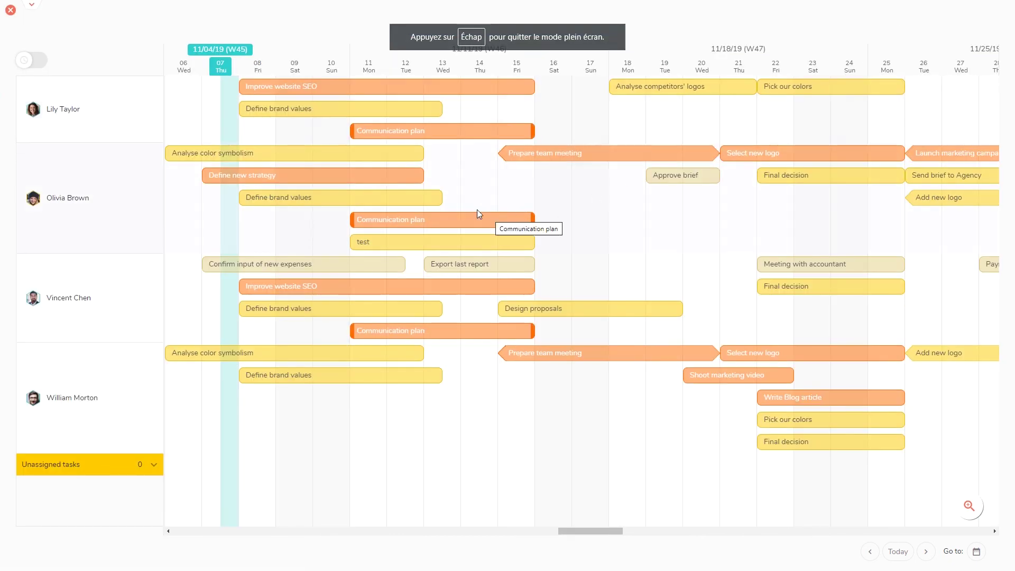
drag(405, 153, 468, 159)
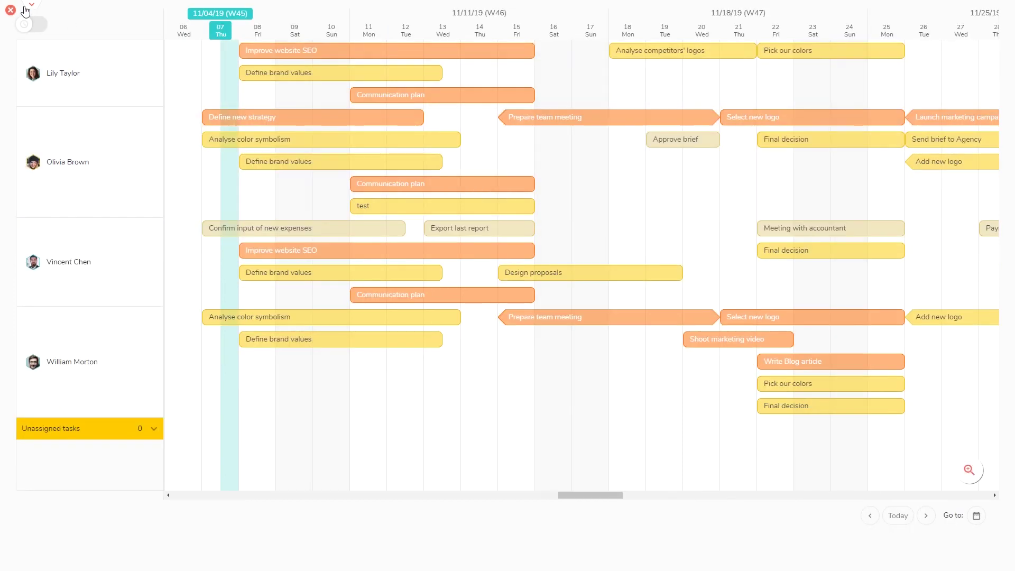
click(18, 11)
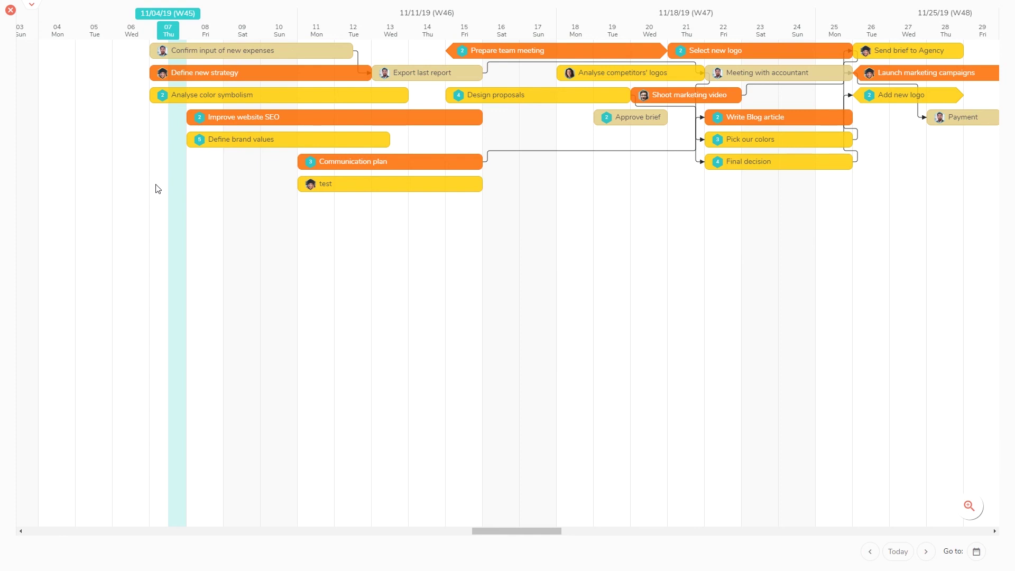
- Move Define brand values to 11/12–11/15, peek at Communication plan, and exit full screen
drag(292, 140, 441, 153)
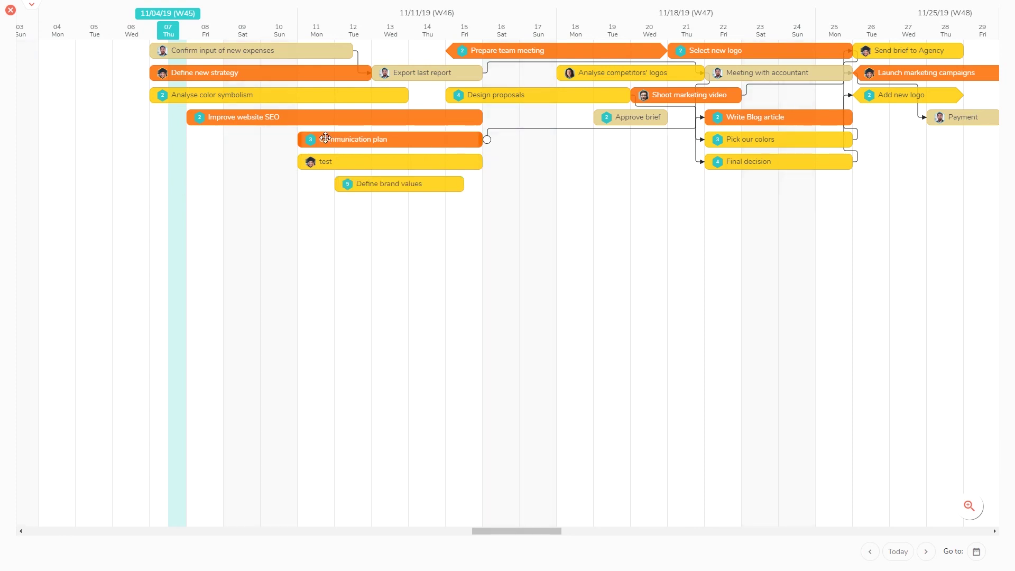
click(319, 173)
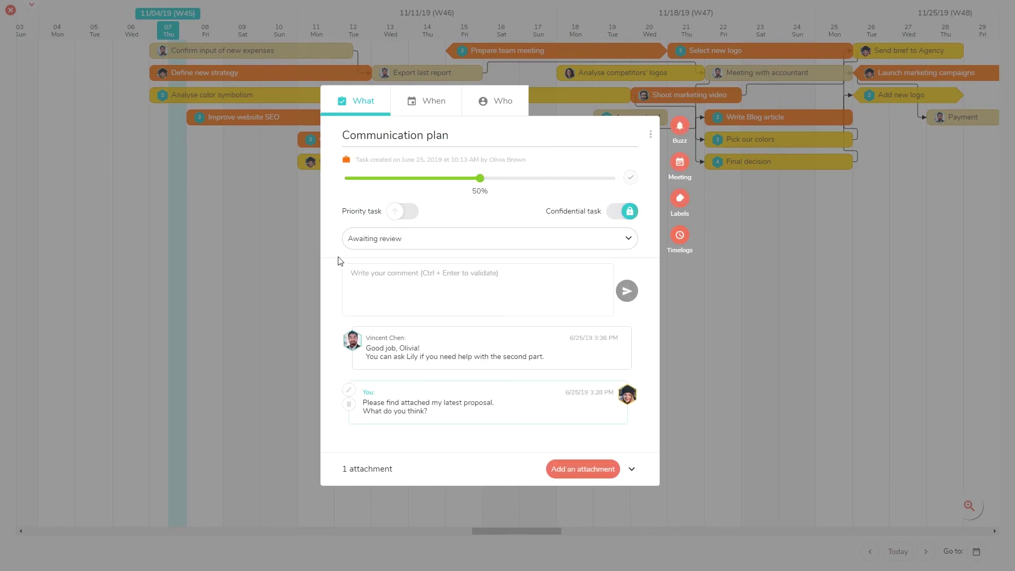
click(280, 292)
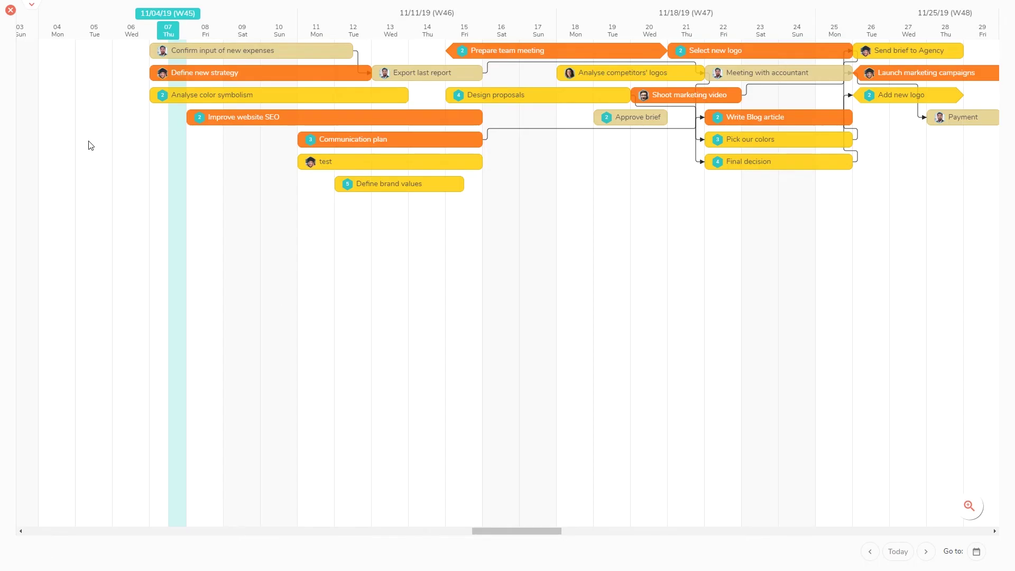
click(9, 10)
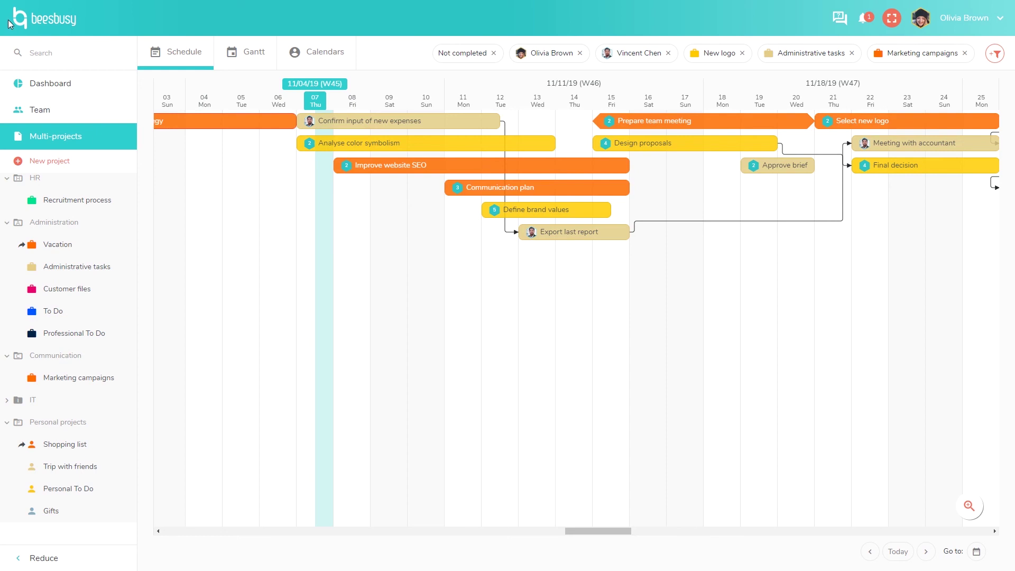
- Read today's task-history notification, then view and close a teammate's reward message
click(868, 25)
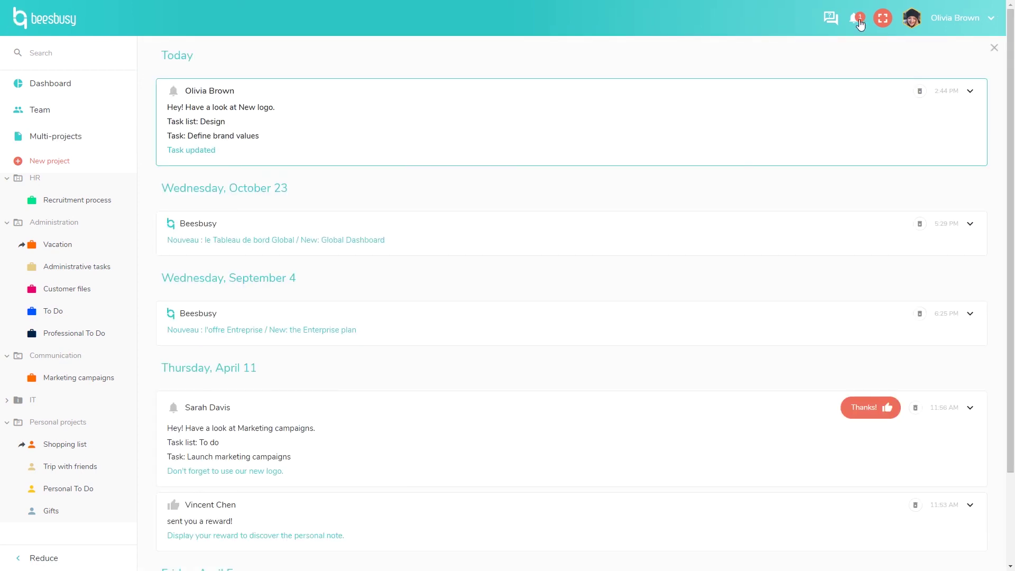
click(272, 144)
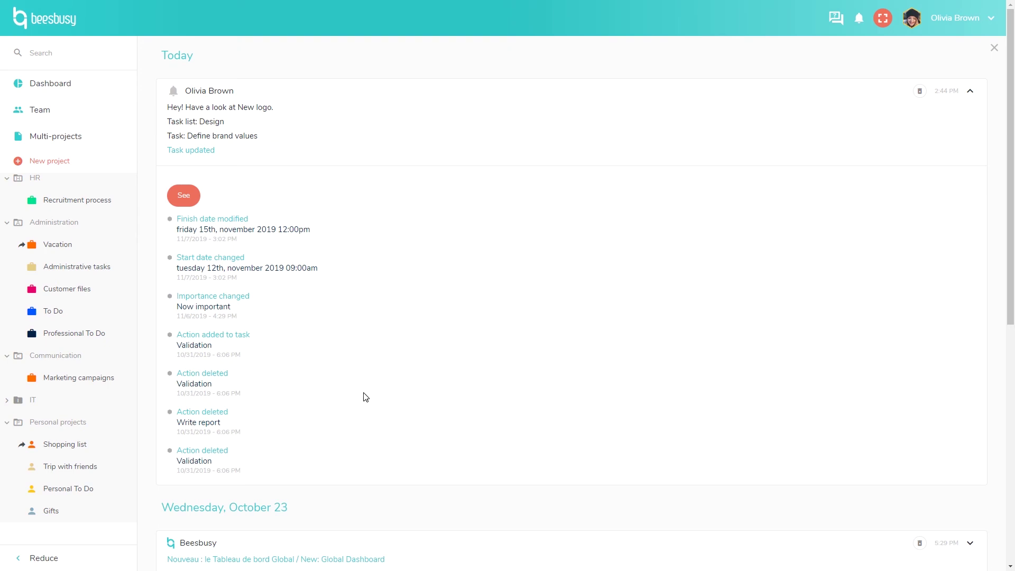
scroll(366, 397, down, 5)
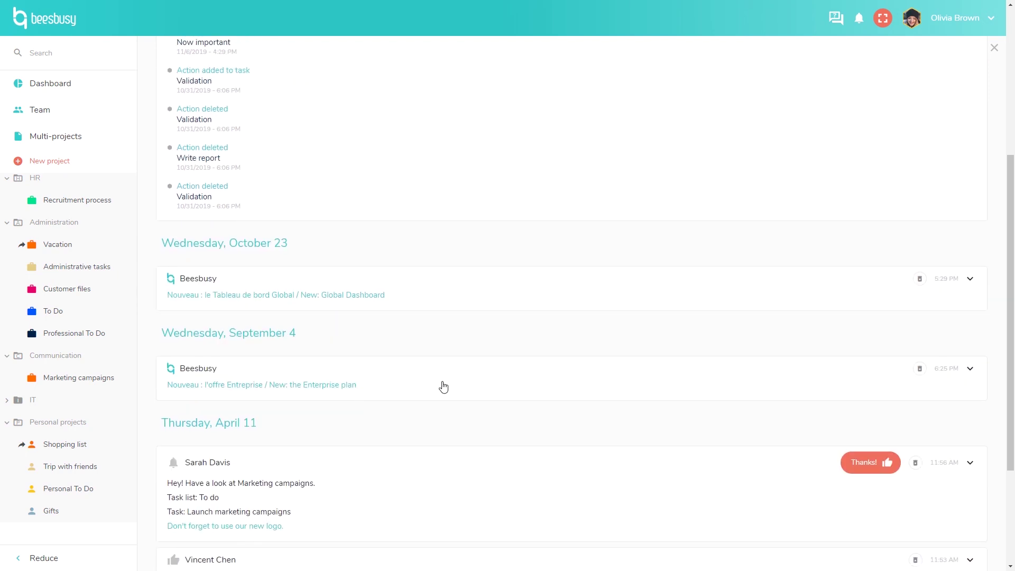
scroll(444, 388, down, 3)
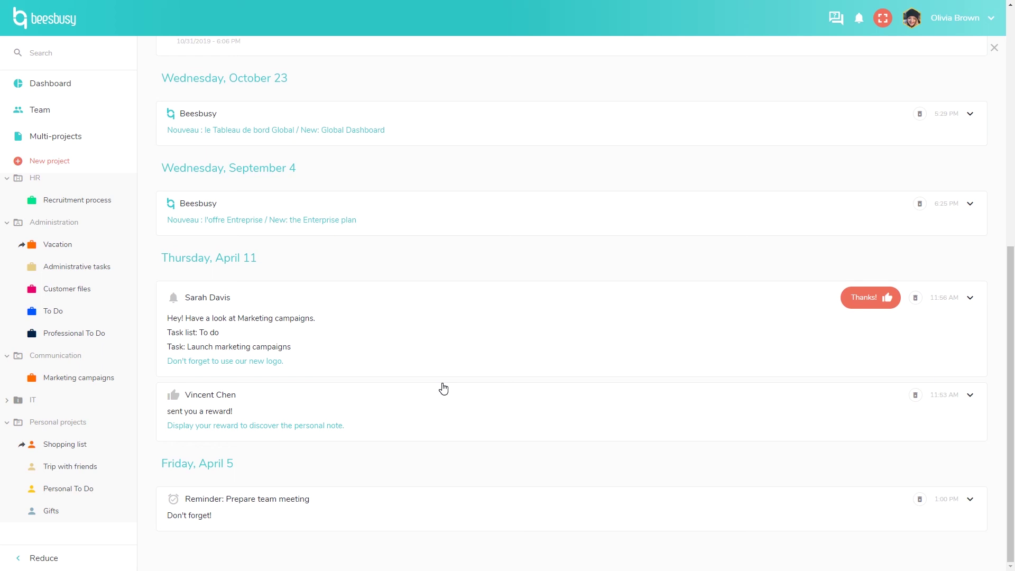
click(330, 427)
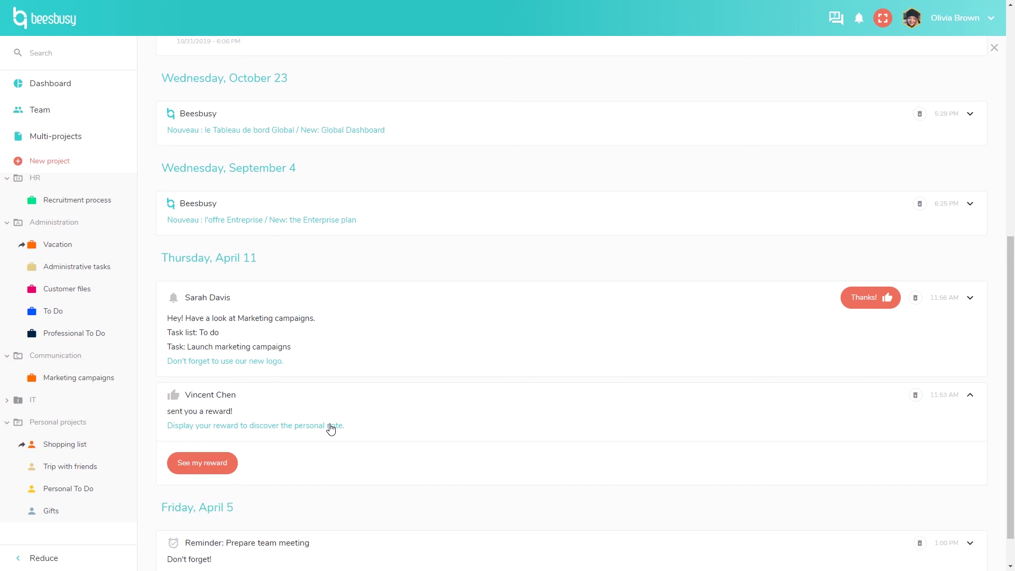
click(197, 462)
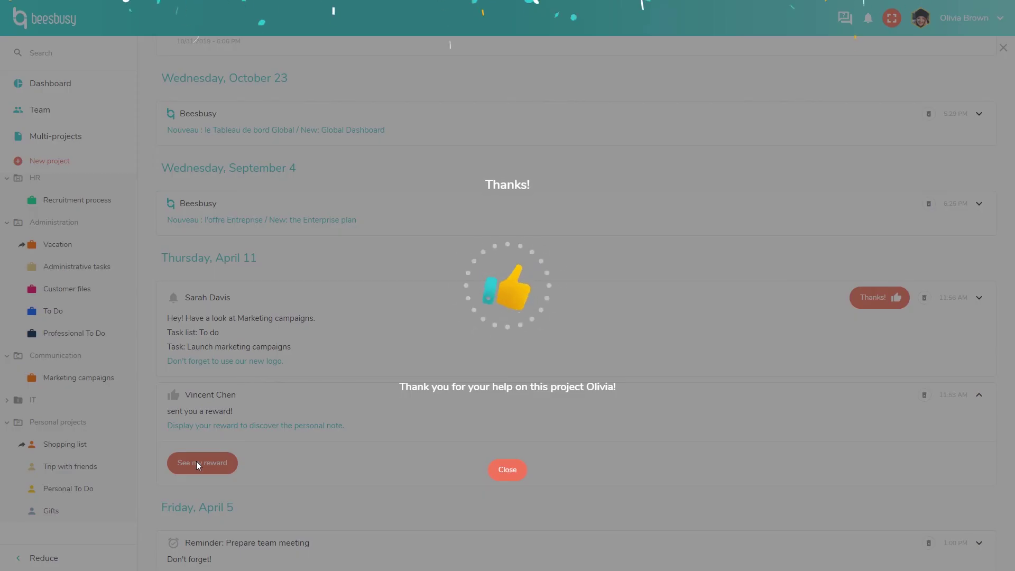
click(515, 471)
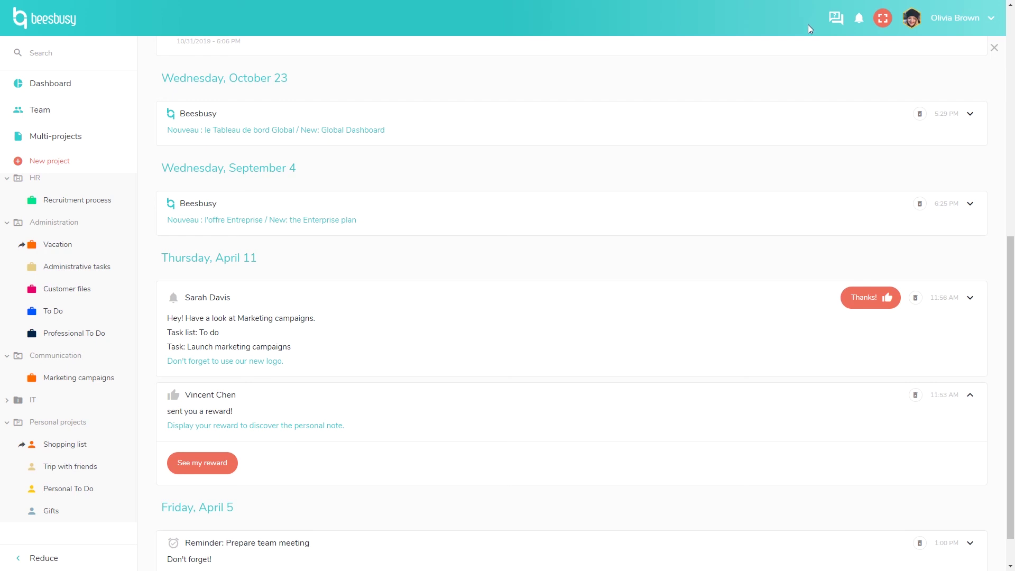
- Review the New logo Design phase tasks on the Global dashboard, then switch to the Individual view
click(95, 96)
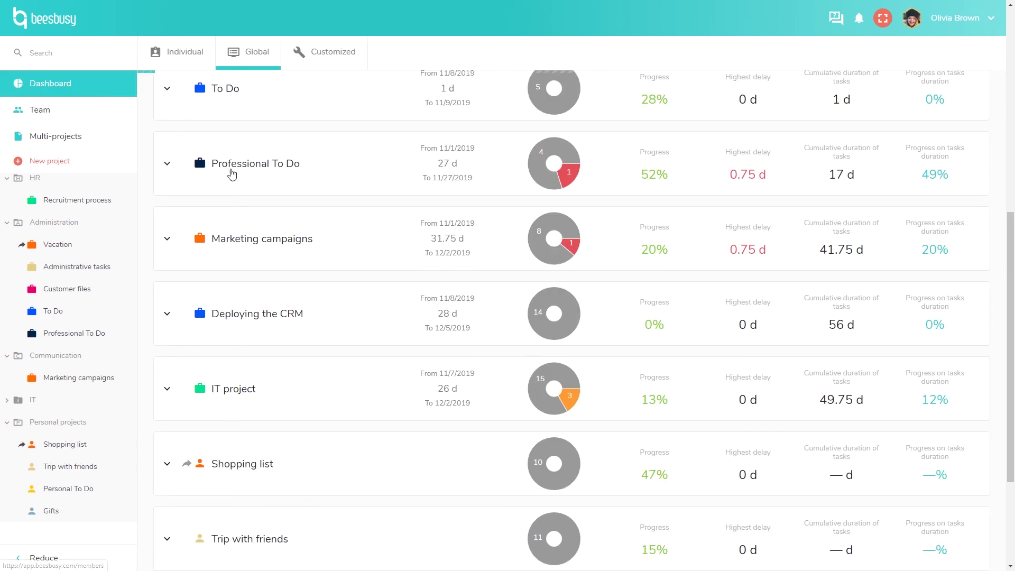
scroll(236, 201, up, 2)
scroll(237, 209, up, 6)
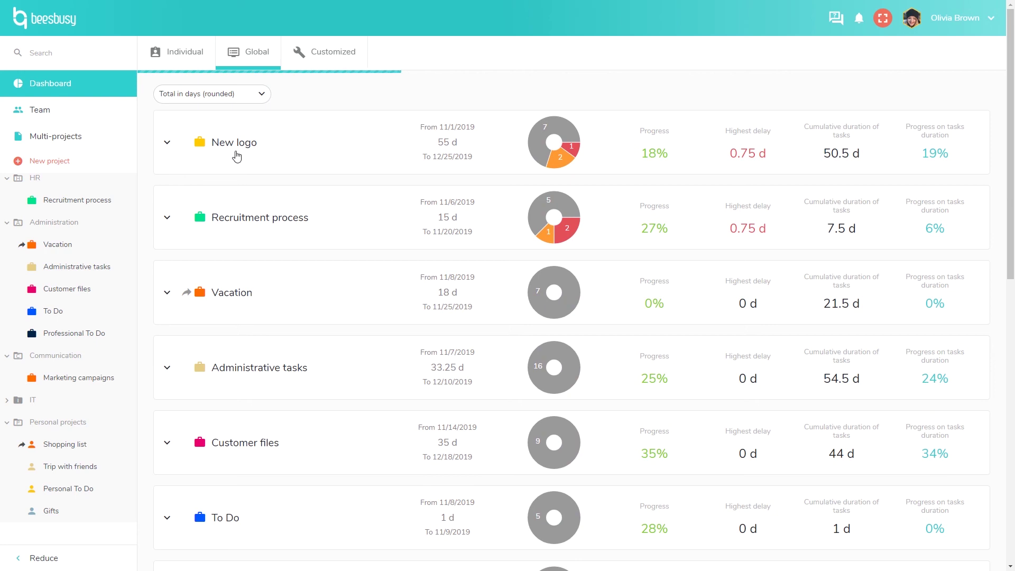
click(236, 156)
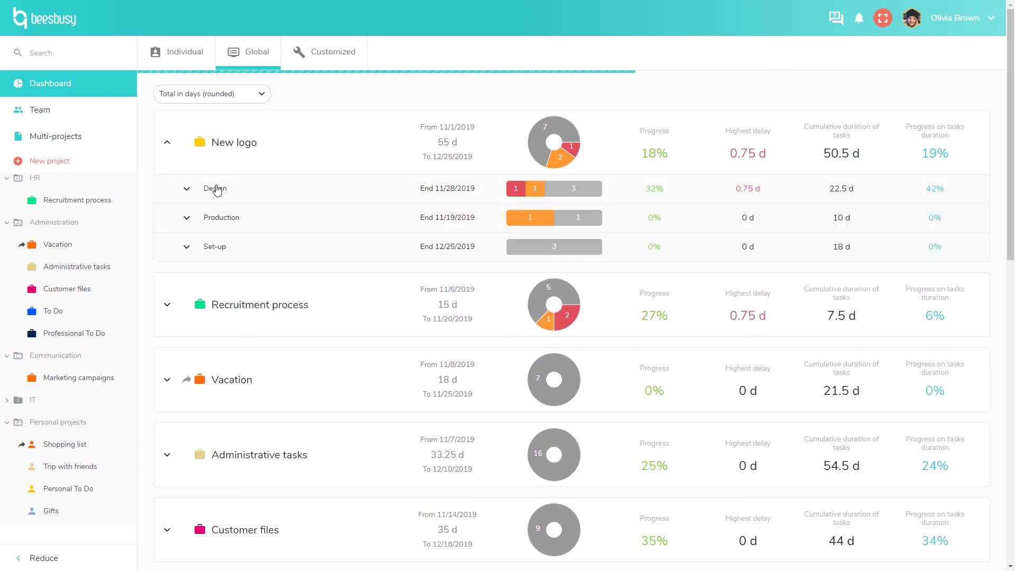
click(214, 191)
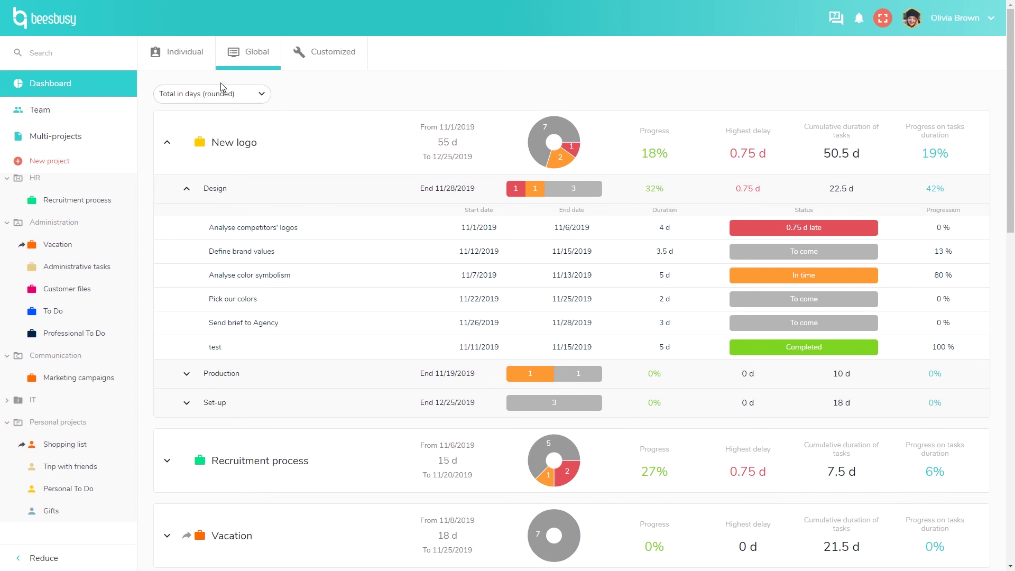
click(206, 67)
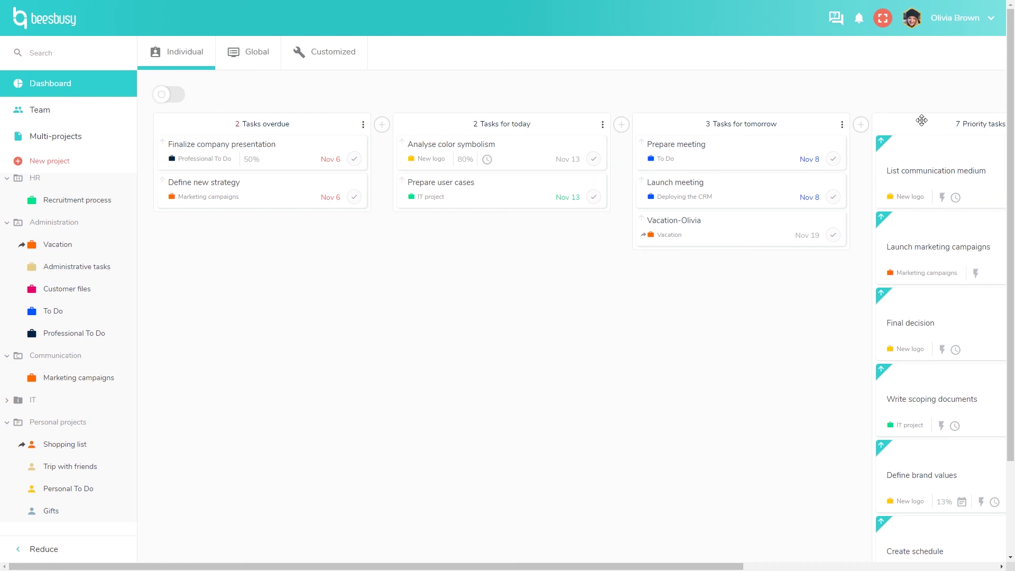
- Place the Priority tasks column before Tasks for today and begin adding a new list
drag(921, 120, 595, 122)
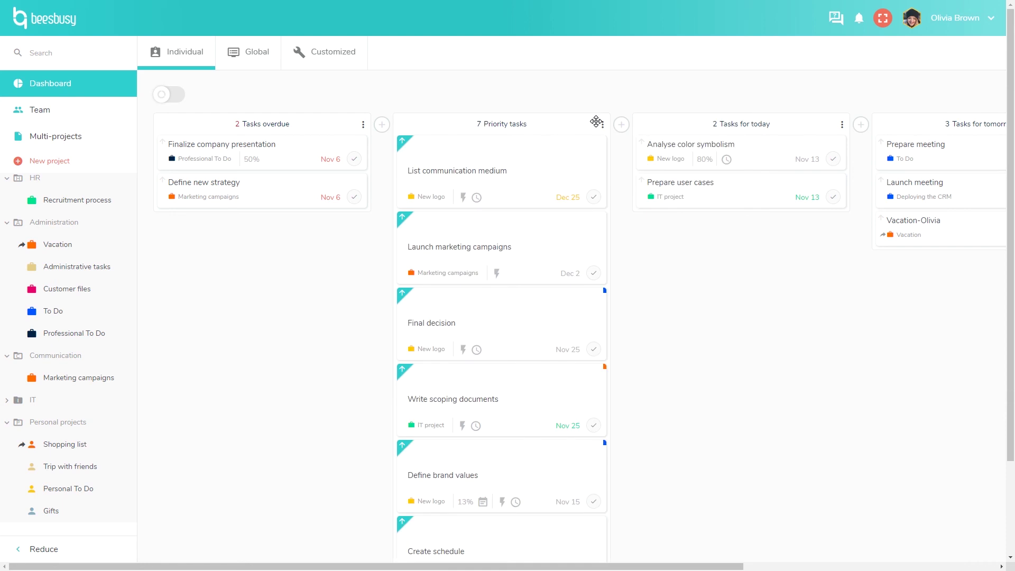
click(622, 125)
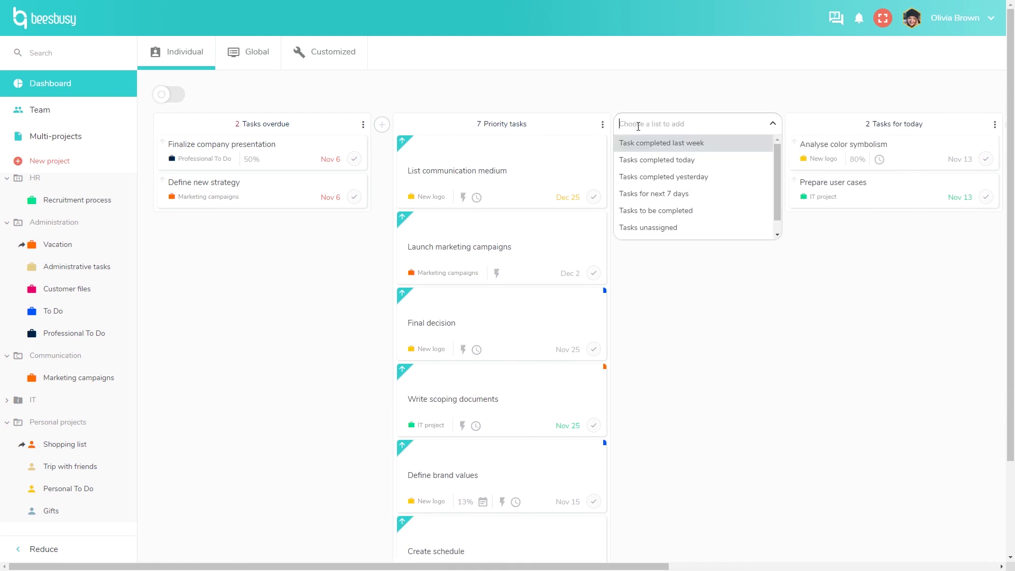
- Add a Tasks completed today column, then create a New logo Tasks overdue indicator and open it
click(643, 160)
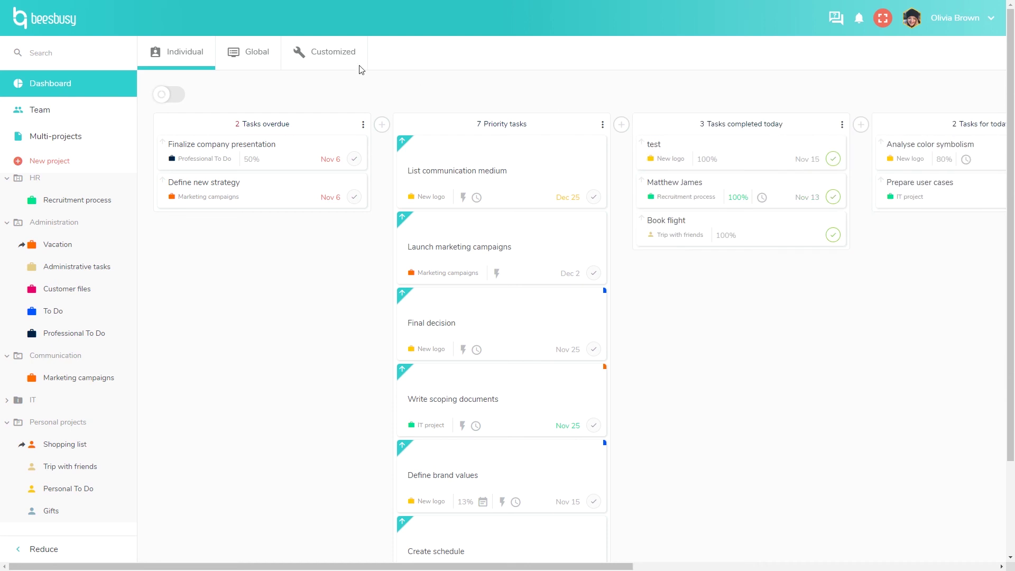
click(341, 64)
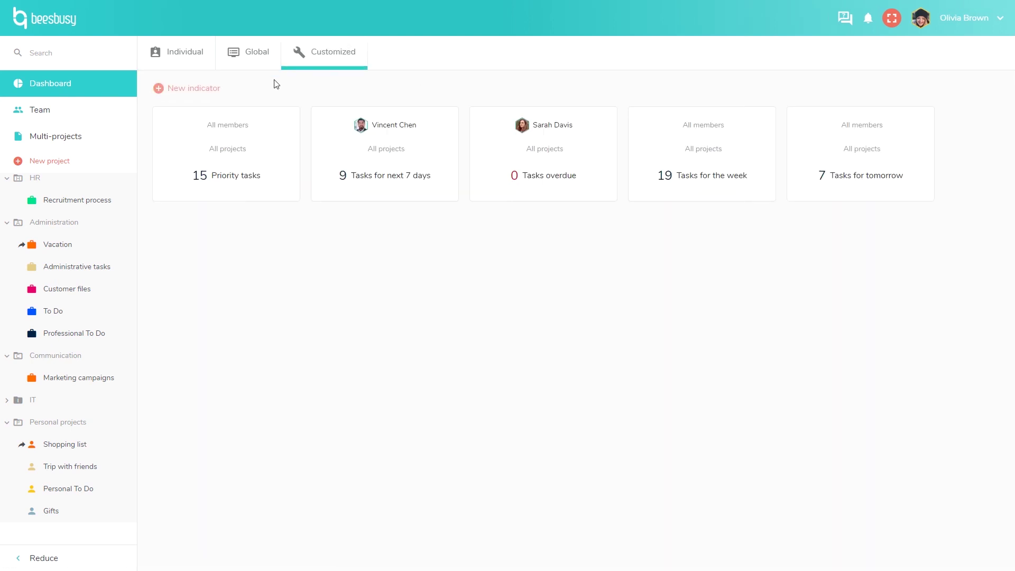
click(216, 91)
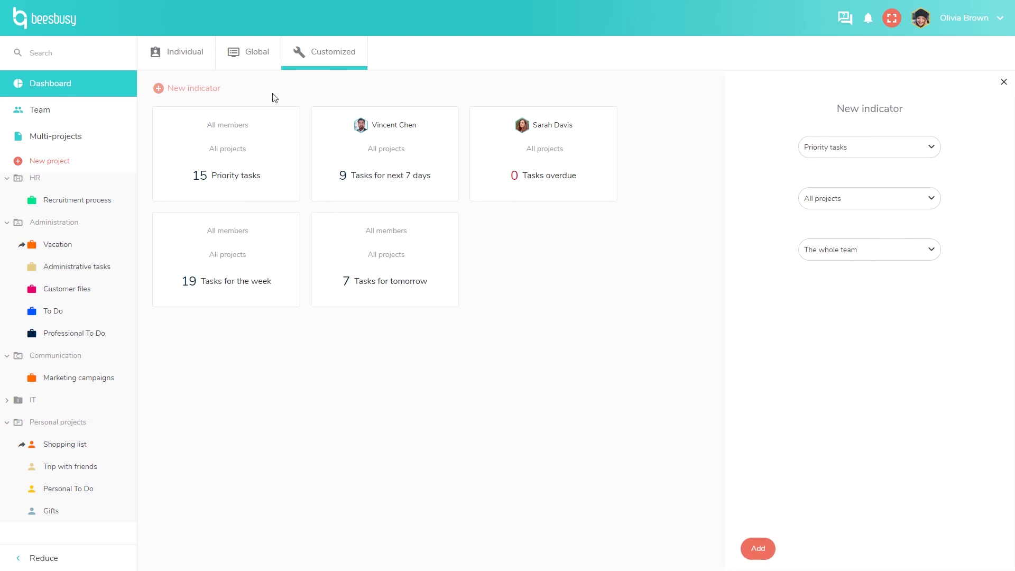
click(876, 147)
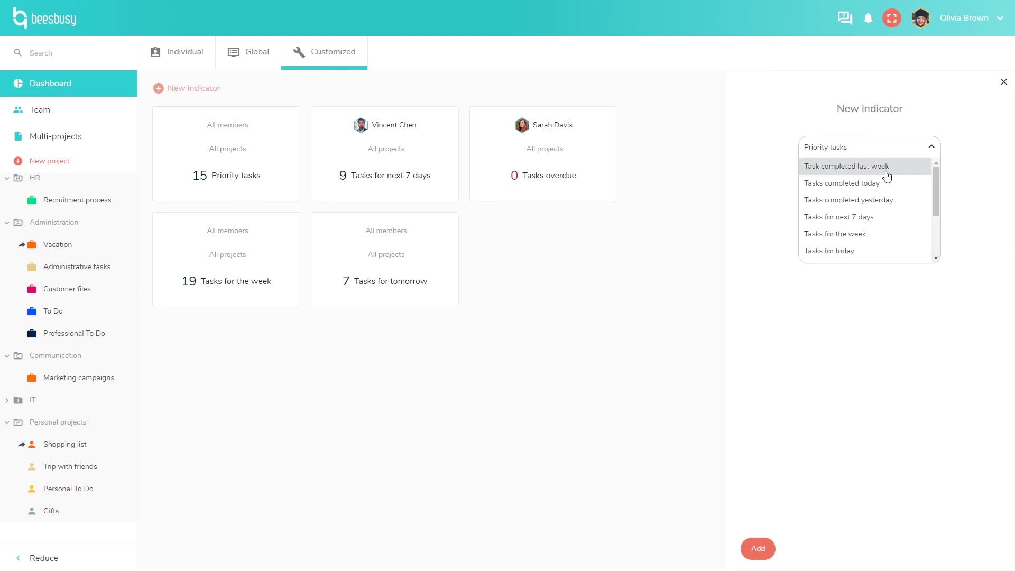
scroll(898, 212, down, 3)
click(899, 206)
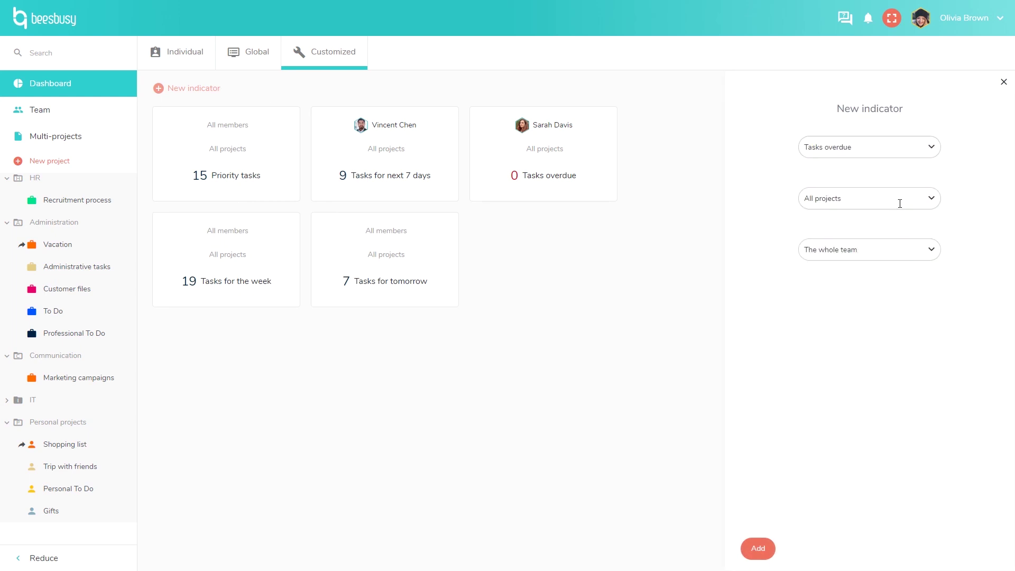
click(899, 203)
click(898, 215)
click(759, 549)
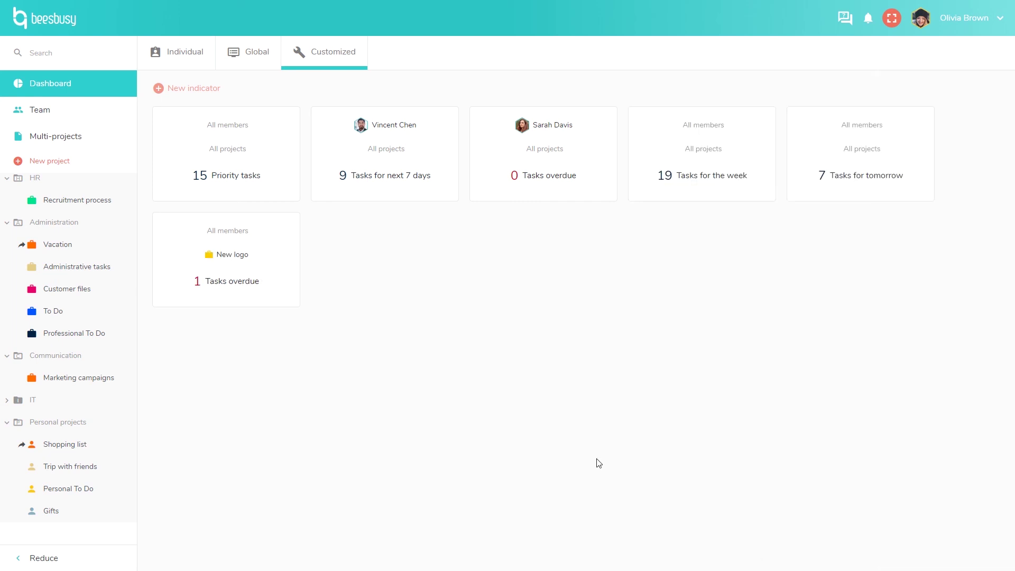
click(264, 275)
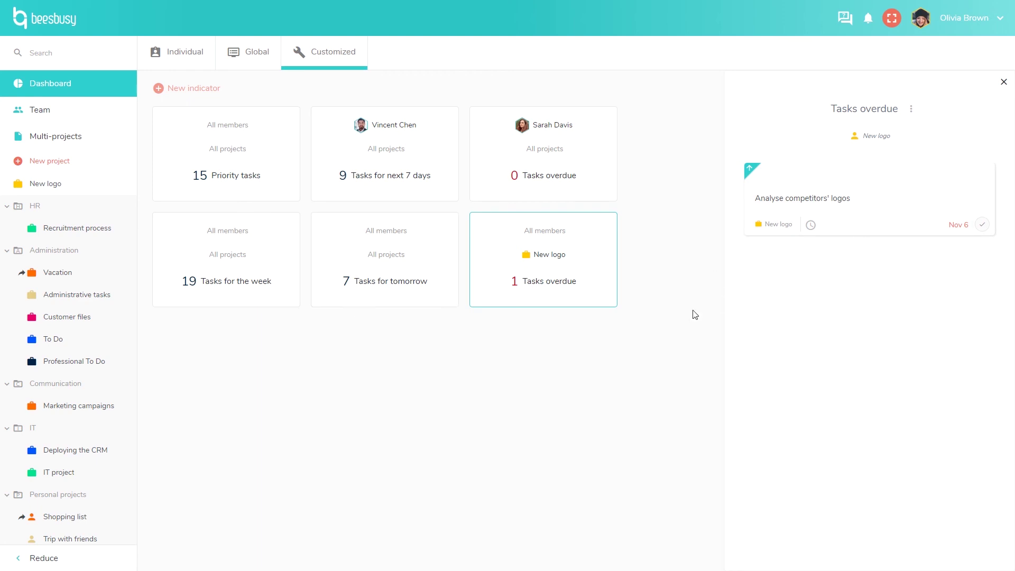
- View a team member's profile with badges and shared projects, then go back to Members
click(90, 115)
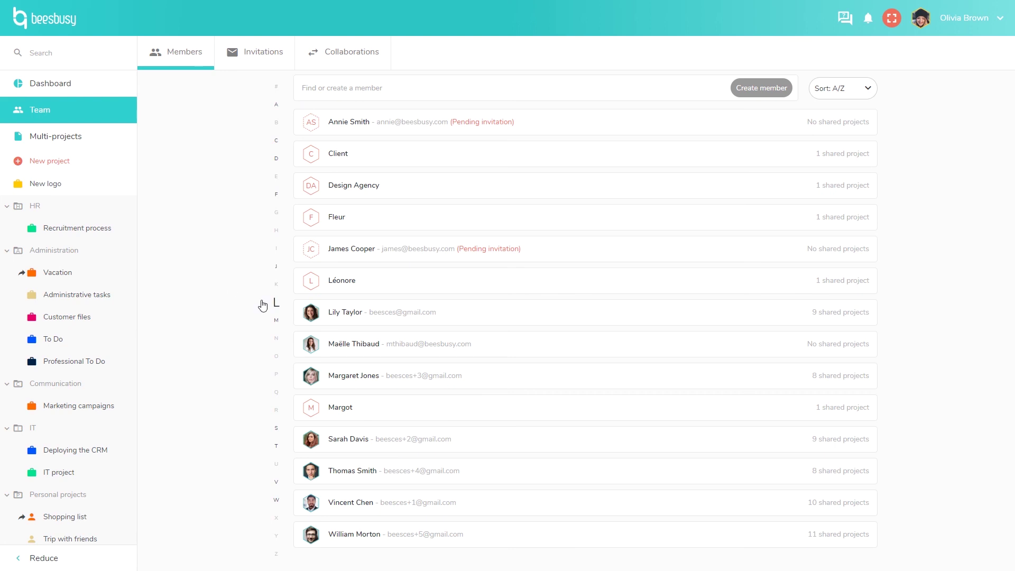
click(324, 324)
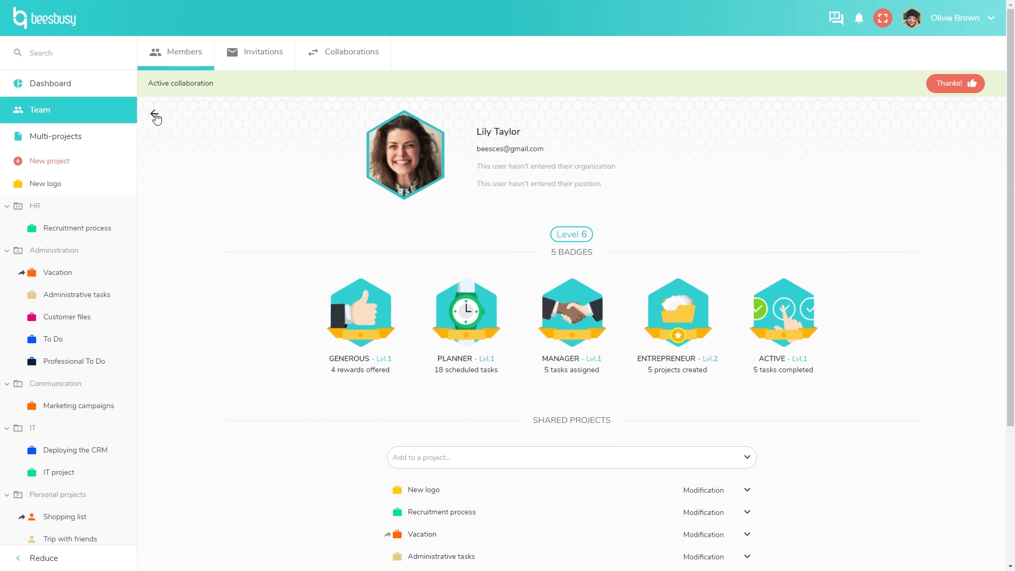
scroll(254, 381, down, 2)
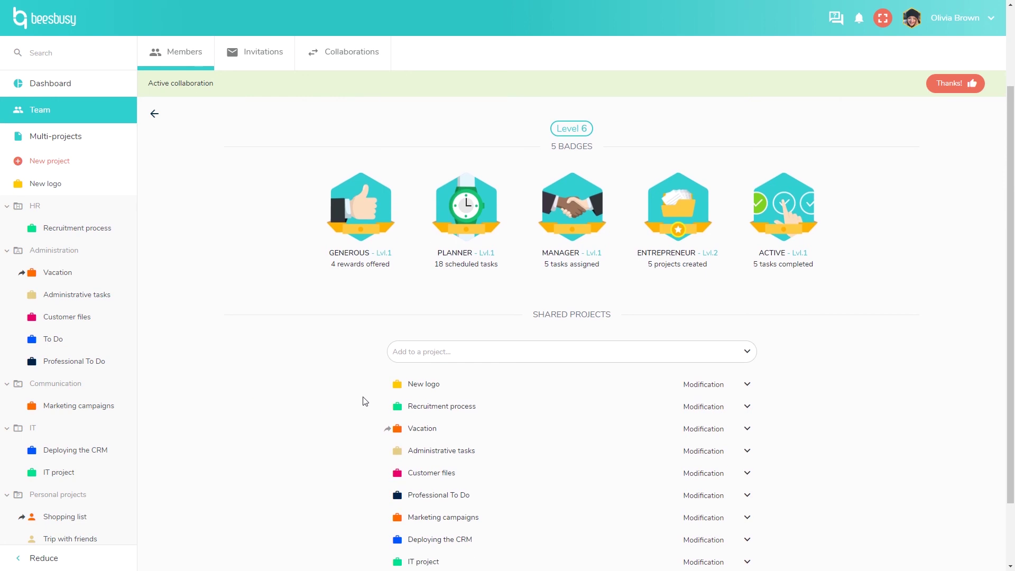
click(154, 114)
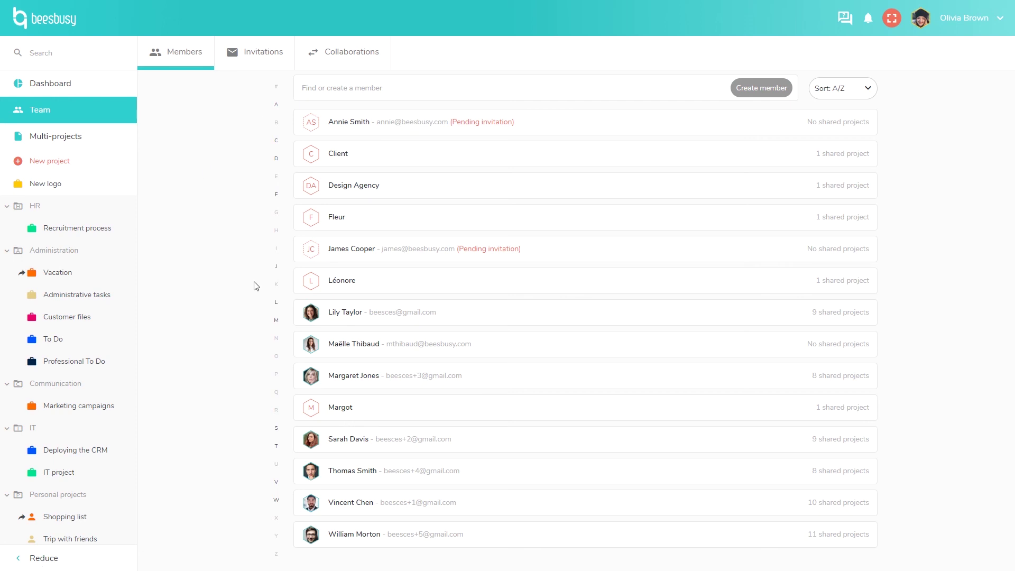
- Check Invitations, then show Collaborations with My projects collapsed to reveal Vacation and Shopping list
click(255, 62)
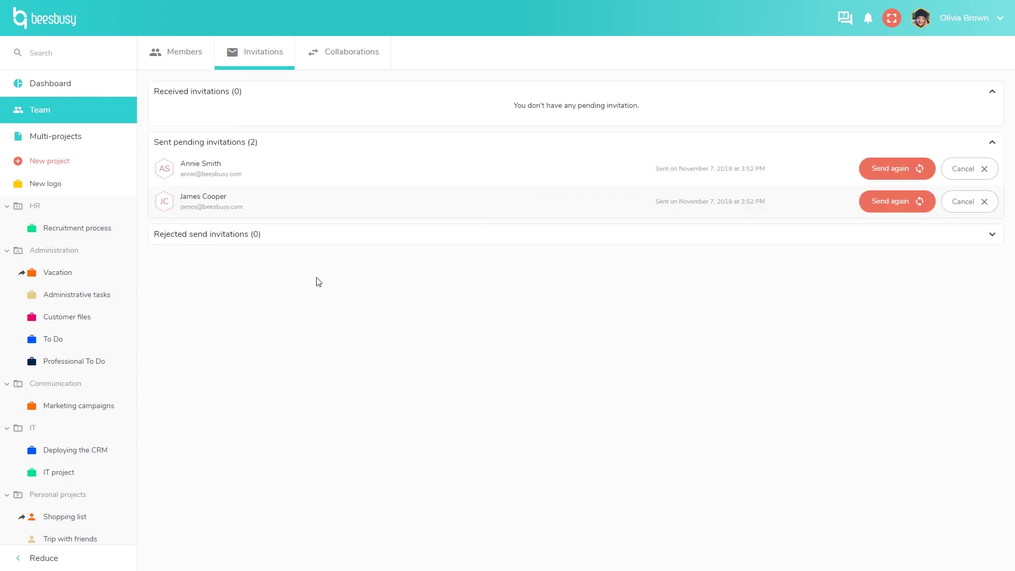
click(366, 59)
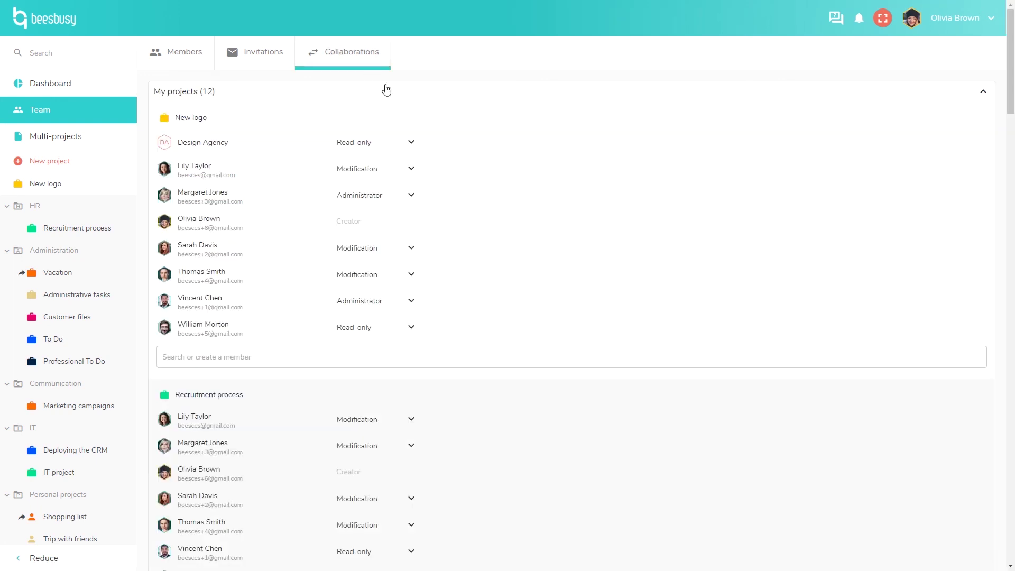
click(984, 95)
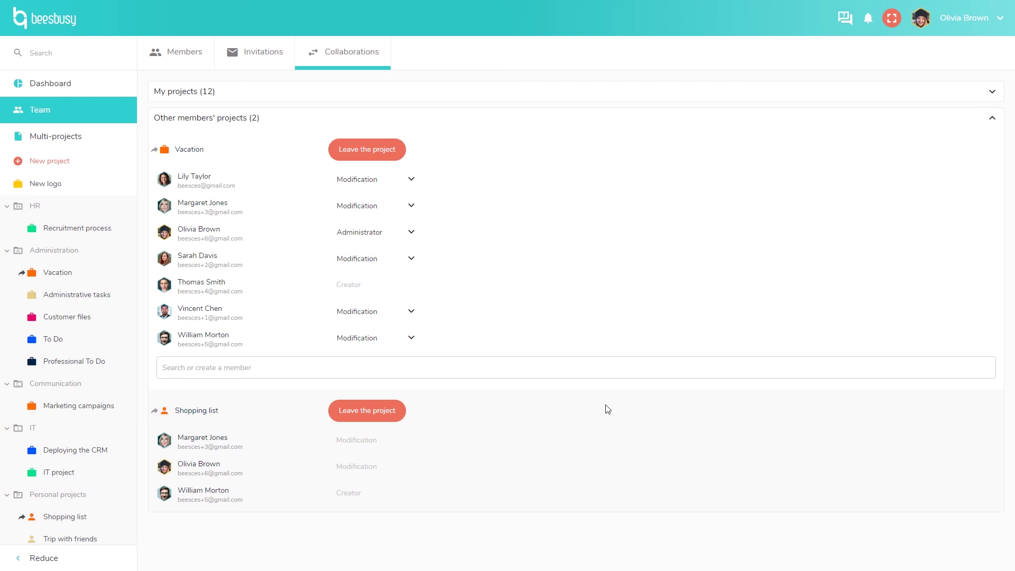
- Search for 'test' and scroll through the 11 matching lists, tasks, actions and comments
text(test)
click(16, 54)
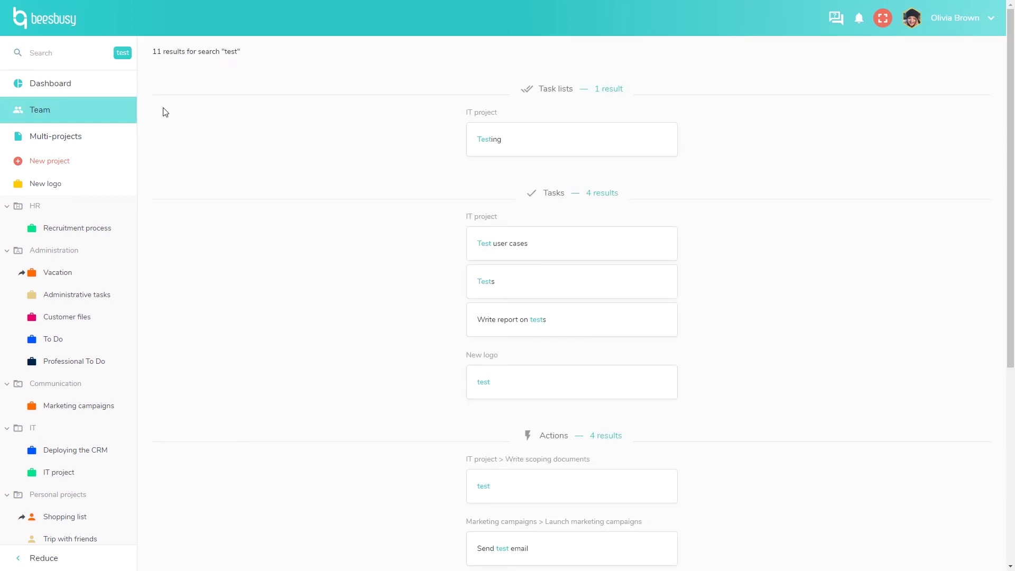
scroll(414, 160, down, 3)
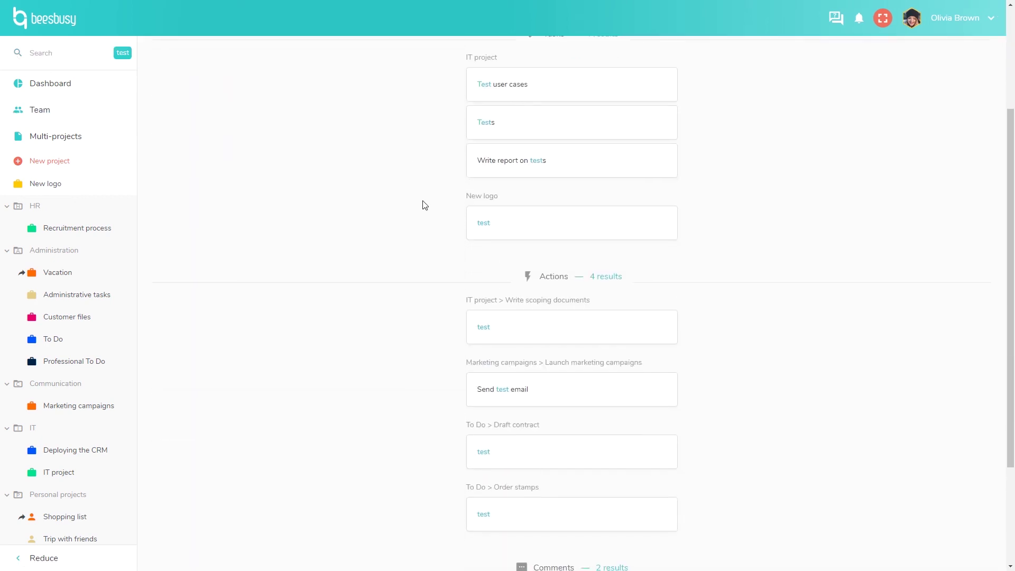
scroll(425, 205, down, 2)
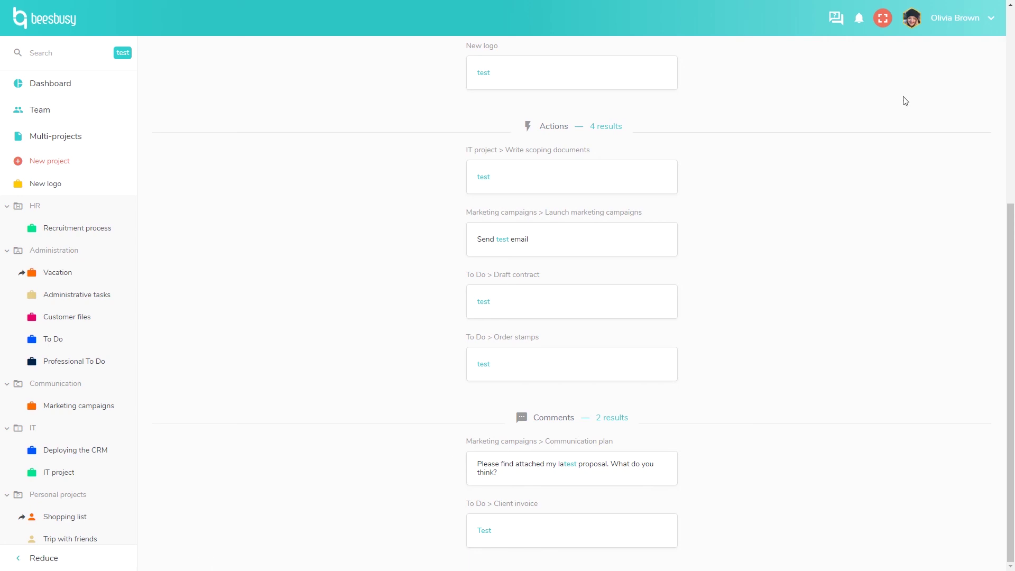
click(941, 28)
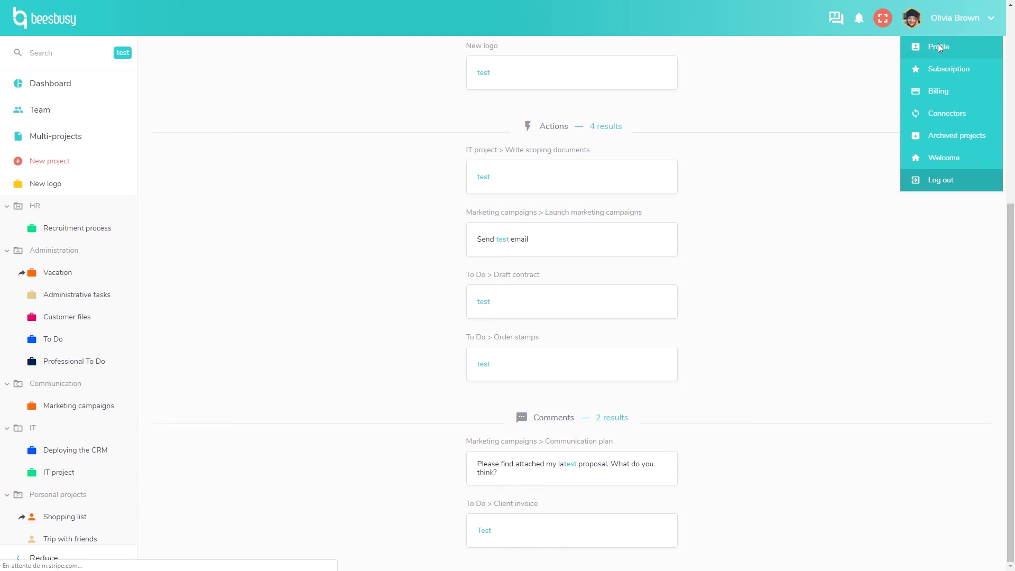
- Open the account Profile page and scroll past the badges to White label settings
click(939, 45)
key(alt+Left)
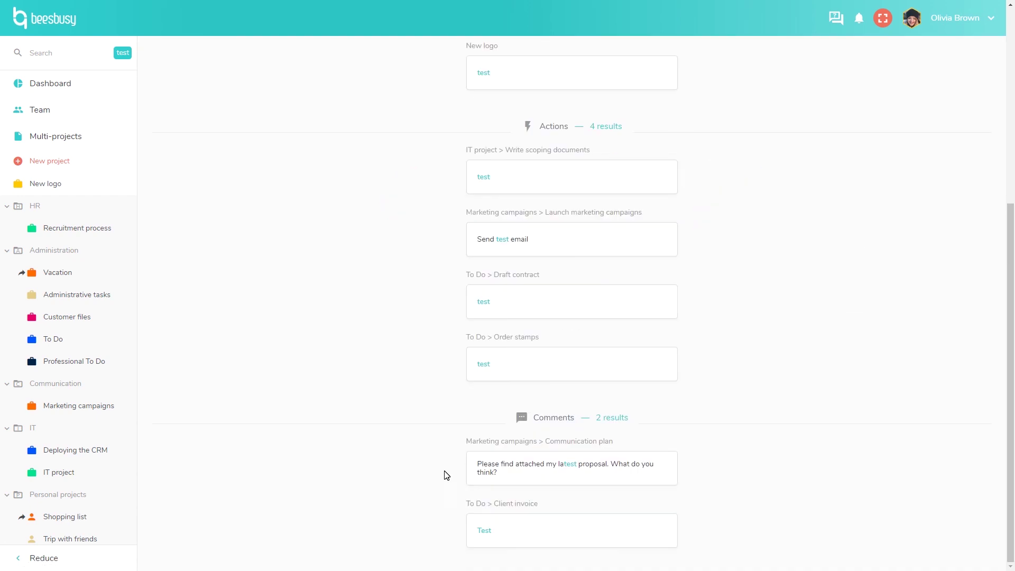
click(942, 28)
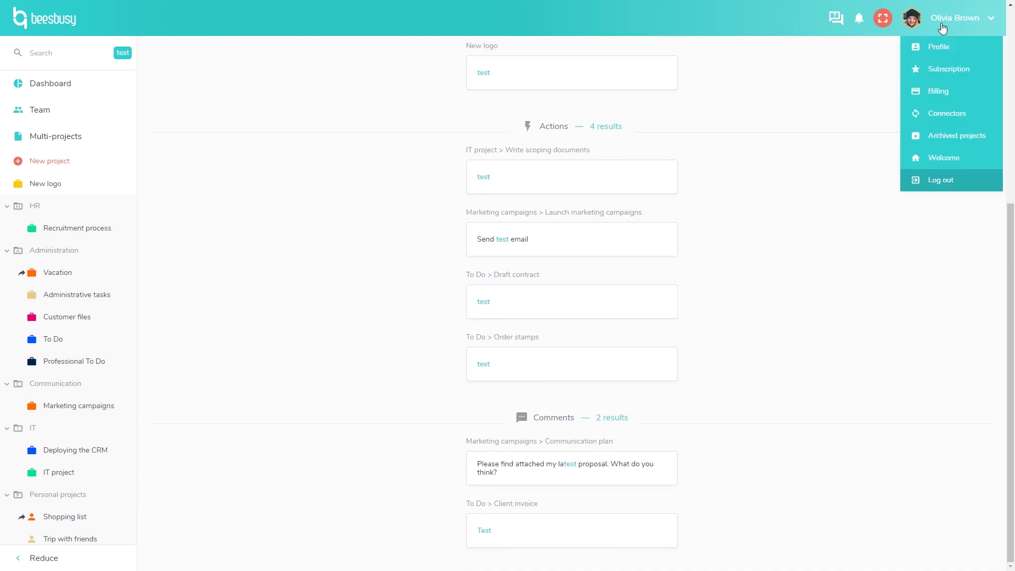
click(938, 46)
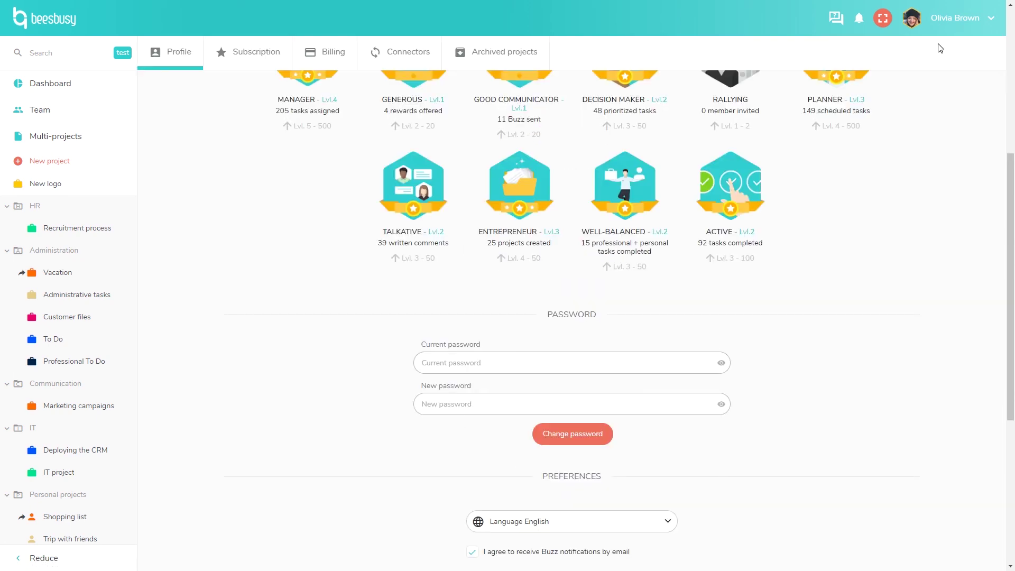
scroll(851, 239, up, 4)
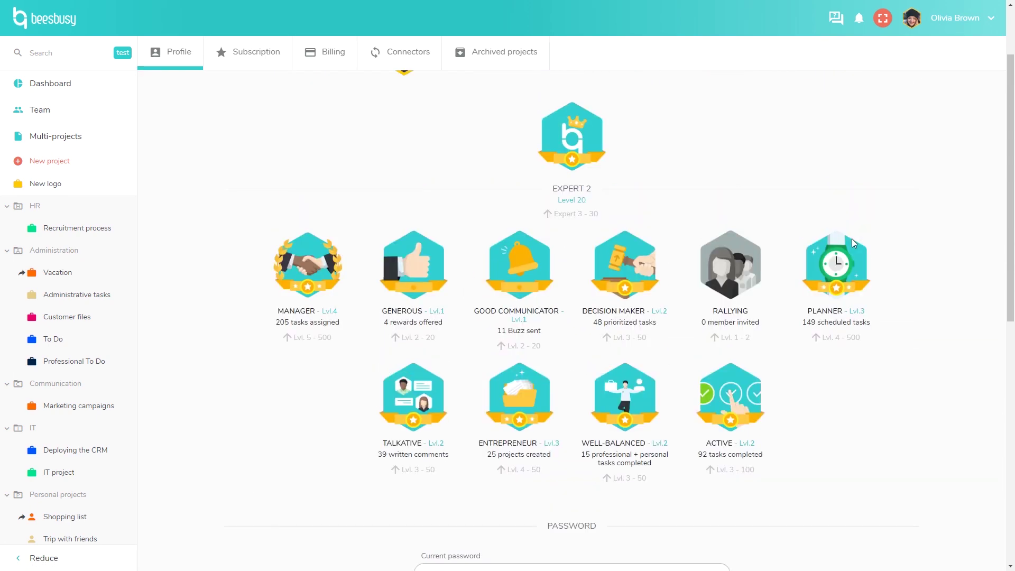
scroll(852, 239, up, 2)
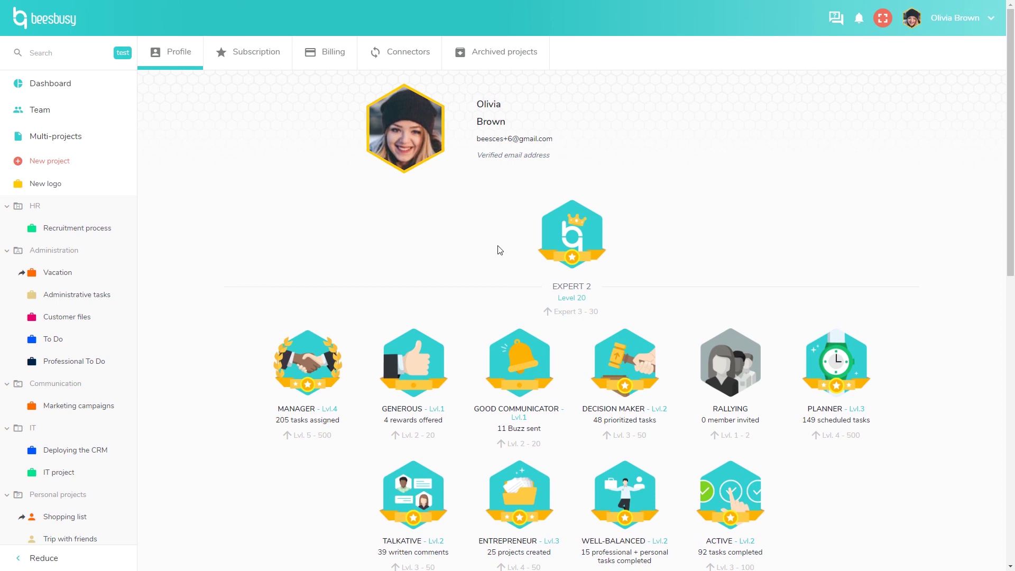
scroll(499, 254, down, 1)
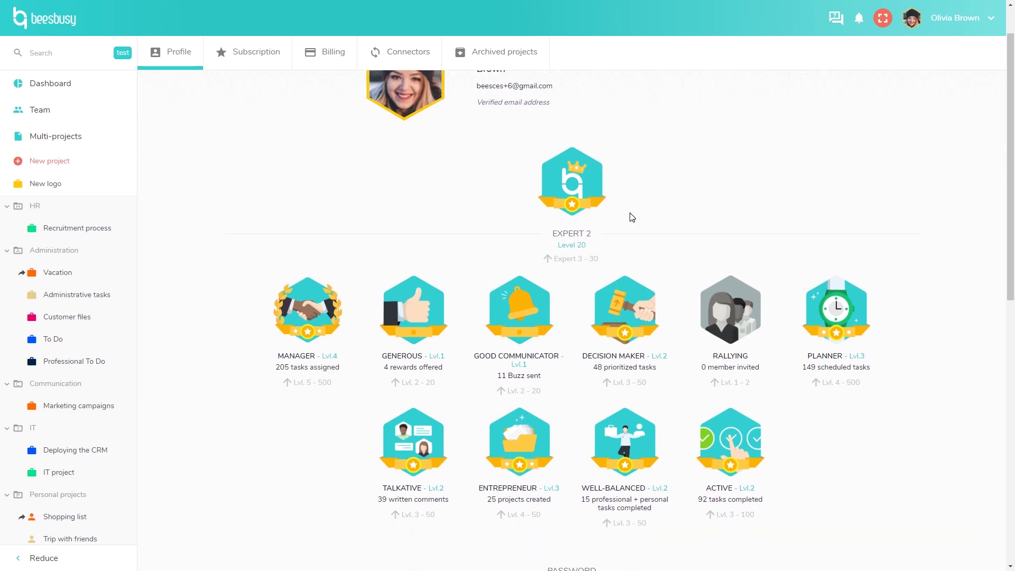
scroll(632, 217, down, 7)
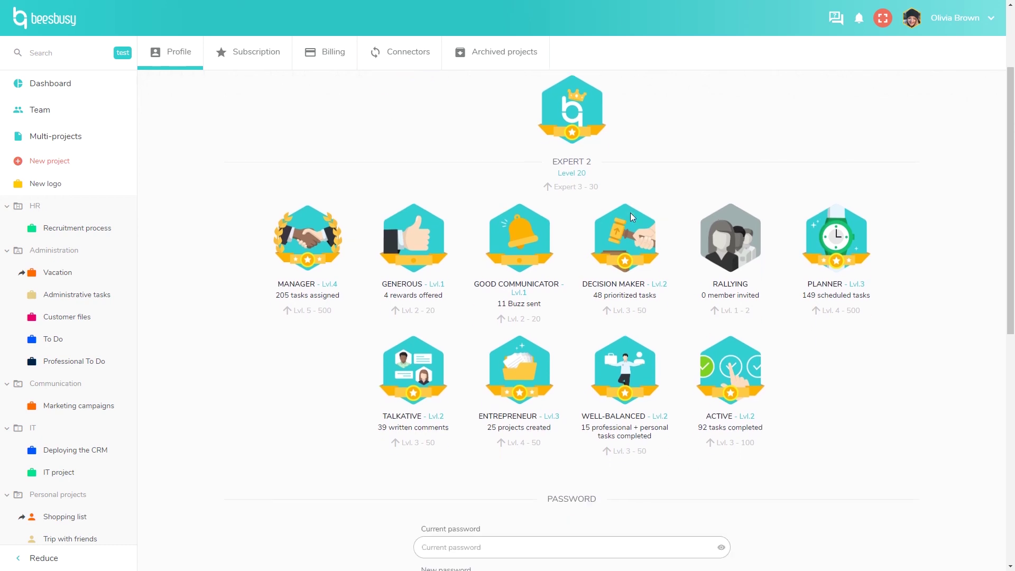
scroll(676, 293, down, 3)
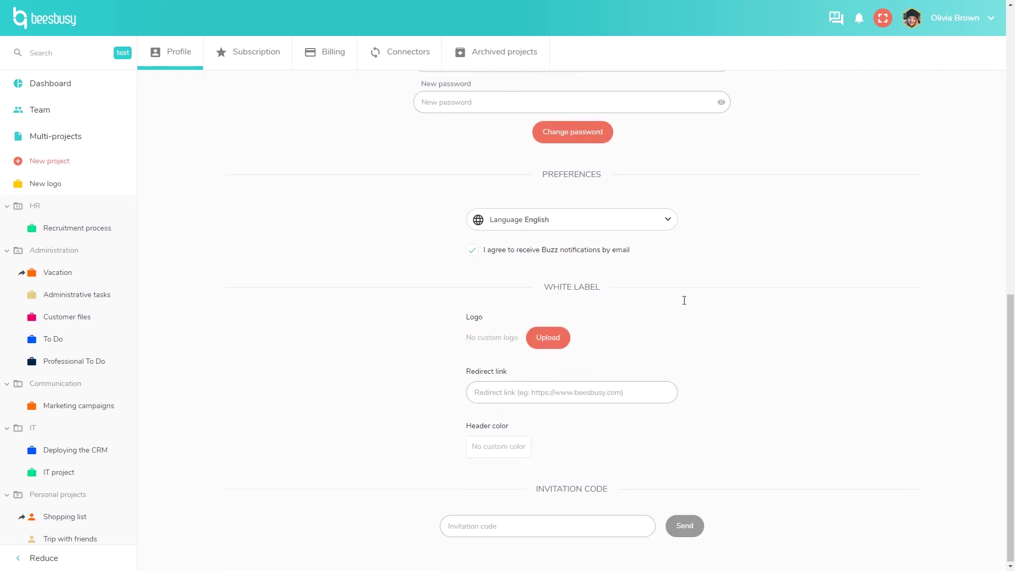
- Try a white label logo upload and header colour, leaving neither set
click(560, 343)
click(518, 319)
click(641, 443)
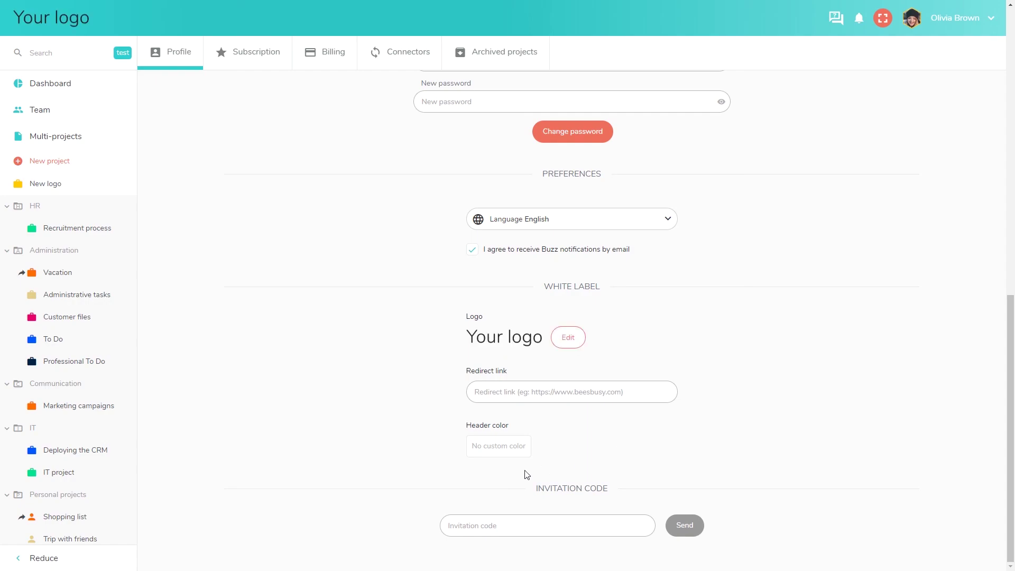
click(482, 446)
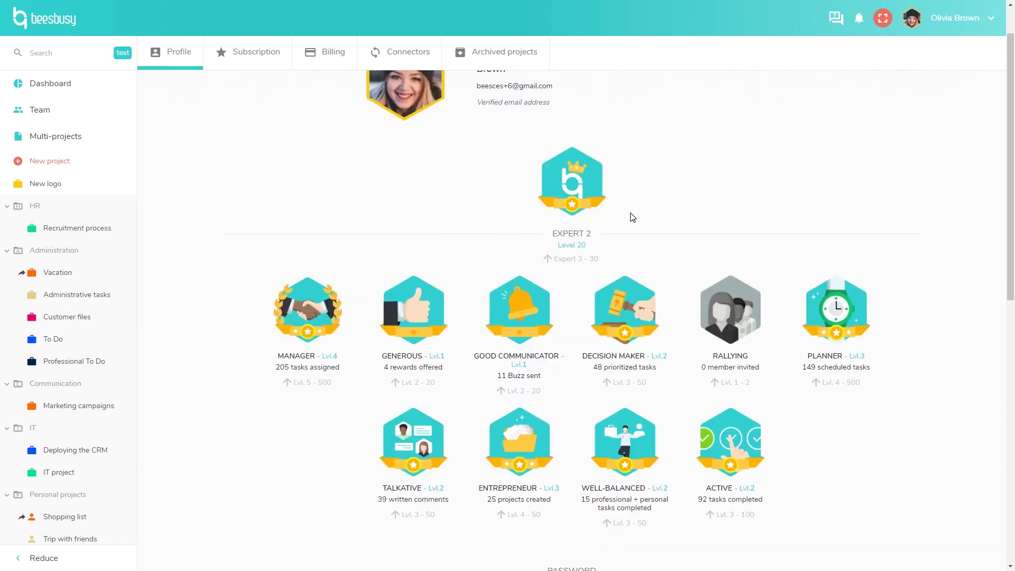
scroll(632, 217, down, 2)
scroll(632, 217, down, 9)
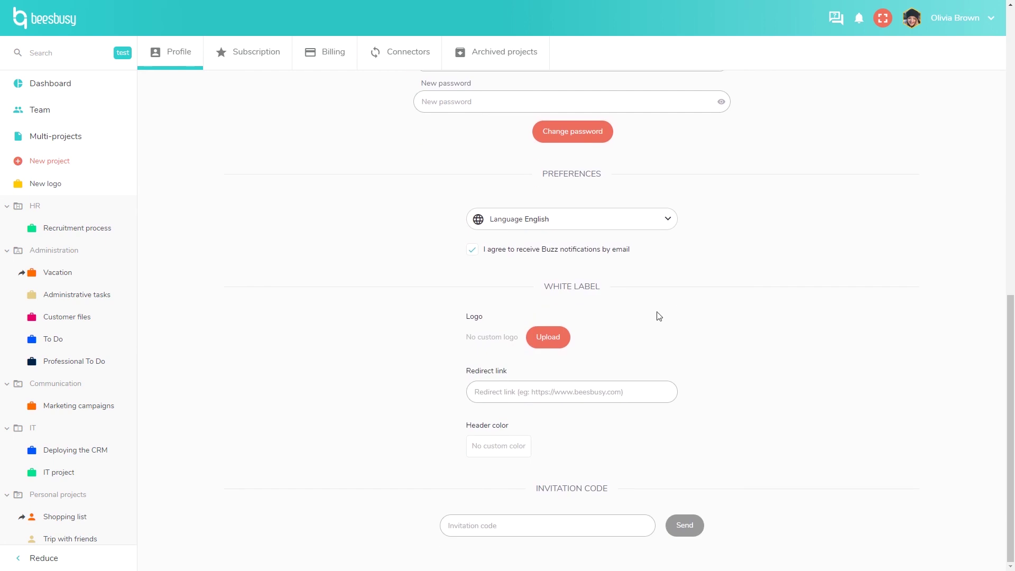
- Upload Your logo2.png as the white label logo
click(554, 342)
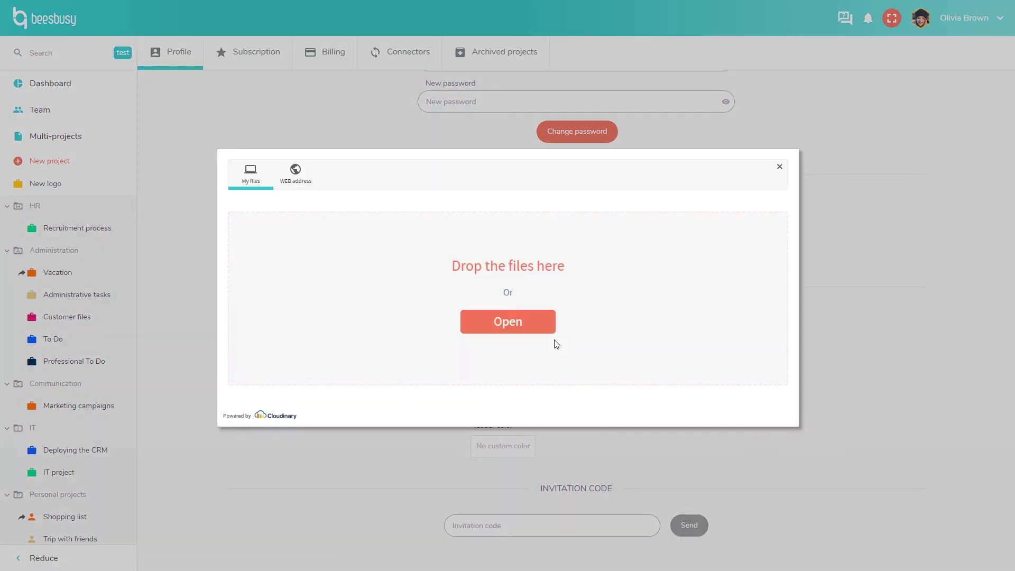
click(519, 319)
click(193, 71)
click(642, 440)
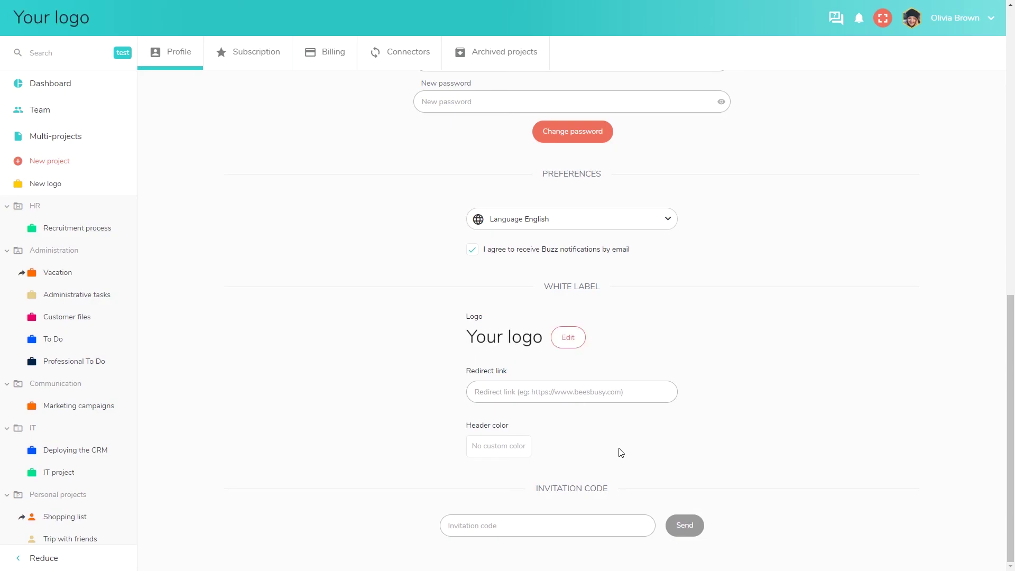
- Set the header colour to pink #F9ABAB
click(484, 450)
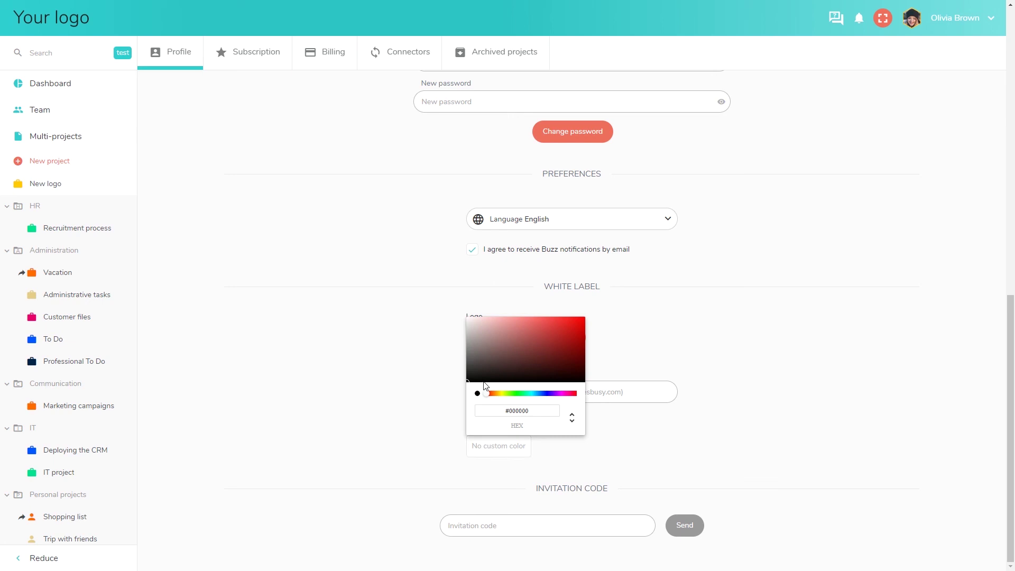
click(487, 319)
drag(487, 319, 503, 318)
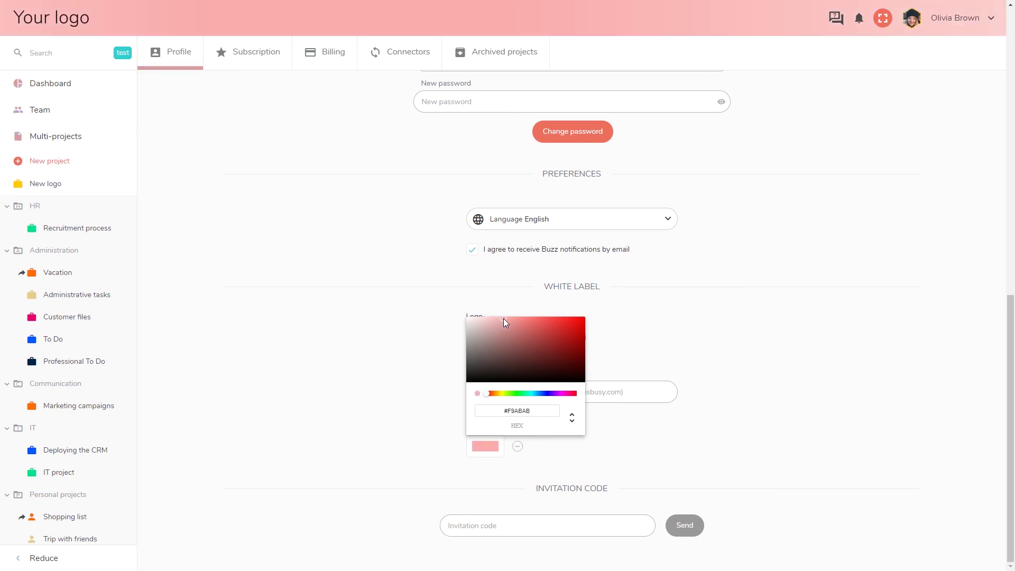
click(377, 336)
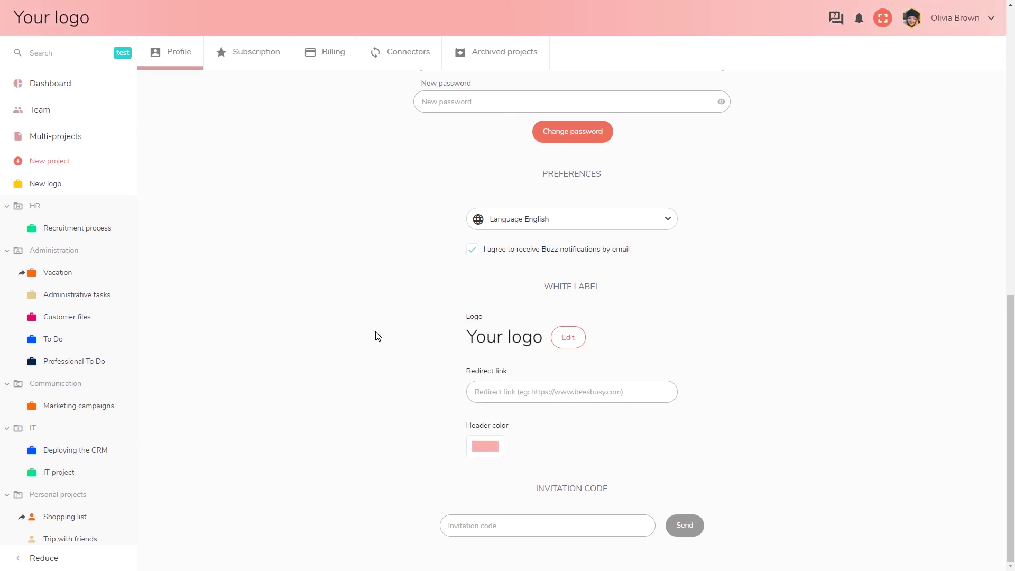